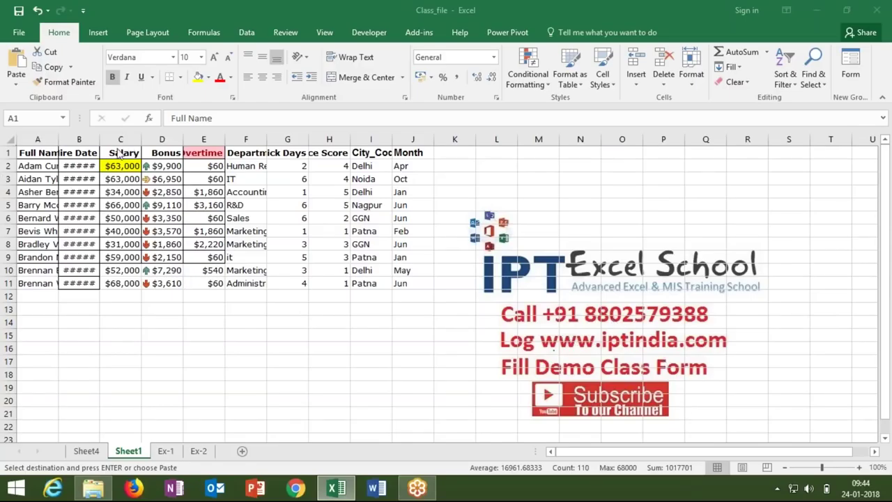
Select the employee table and AutoFit the Hire Date column so dates like 01-01-2018 display
{"action": "key", "text": "ctrl+a"}
{"action": "double_click", "coordinate": [100, 139]}
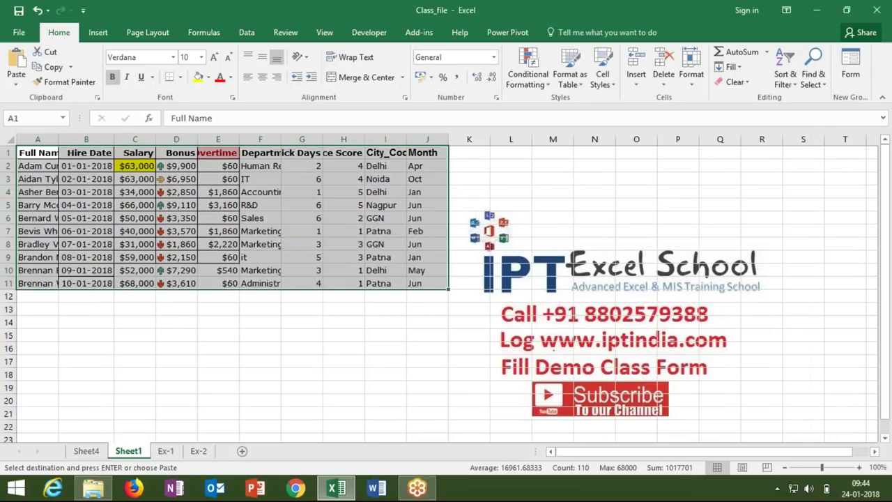
{"action": "left_click", "coordinate": [264, 324]}
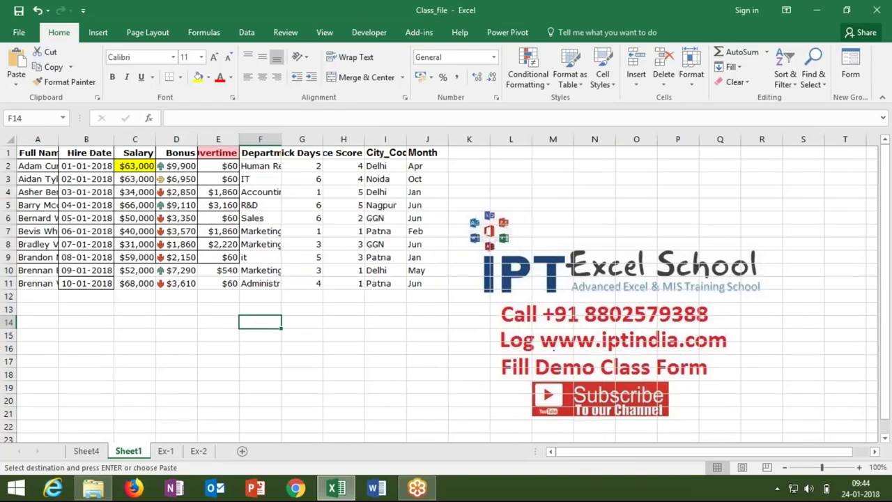
Enter Jan in E15 and =MATCH(E15,J2:J11,0) in F15, returning 3
{"action": "left_click", "coordinate": [233, 334]}
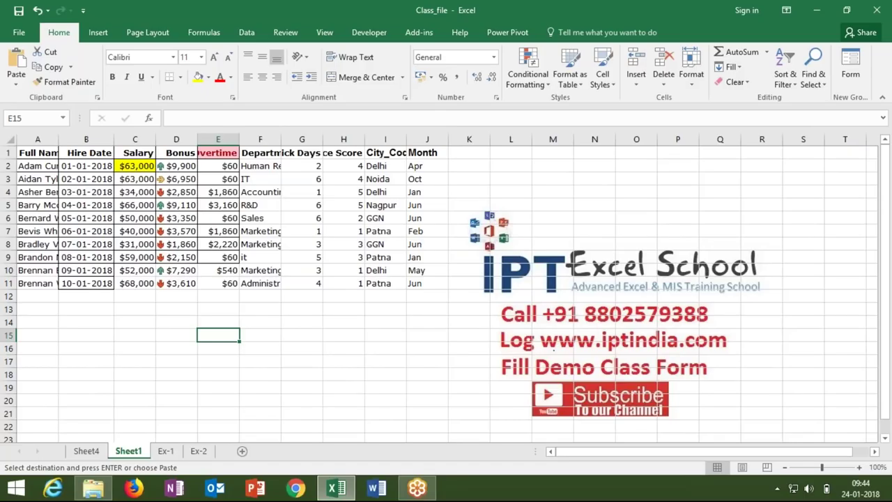
{"action": "type", "text": "Jan"}
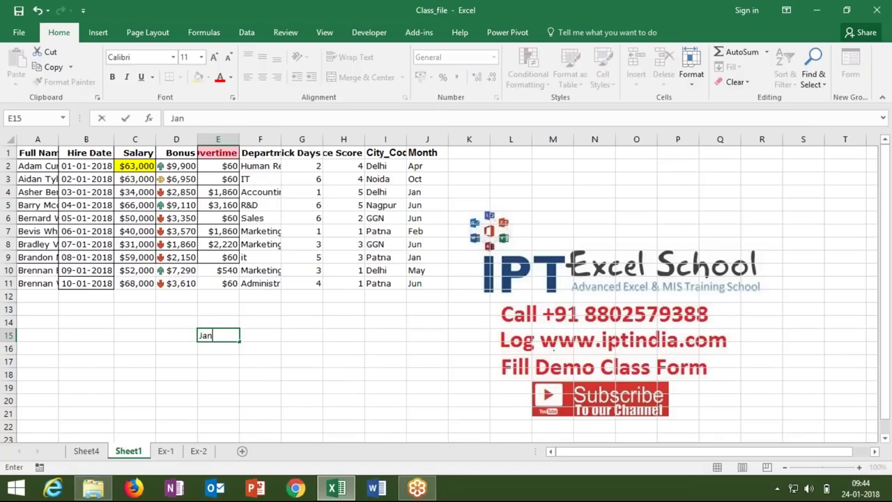
{"action": "left_click", "coordinate": [260, 336]}
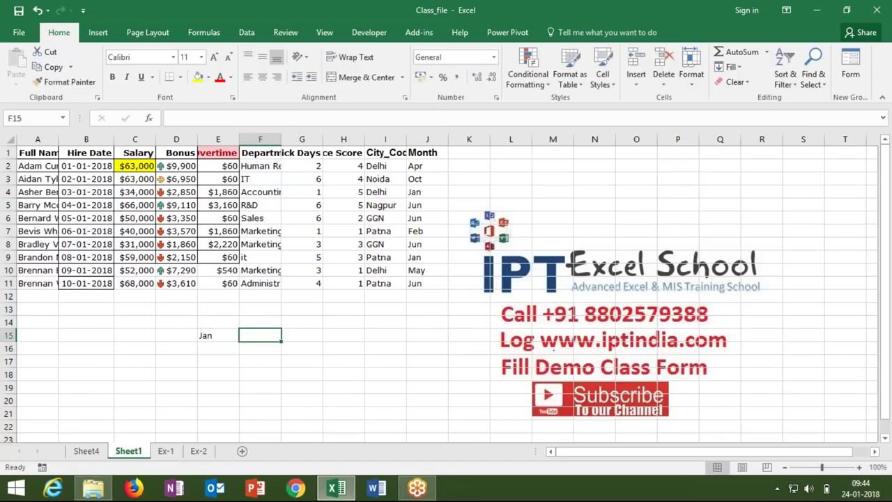
{"action": "type", "text": "=mat"}
{"action": "key", "text": "Tab"}
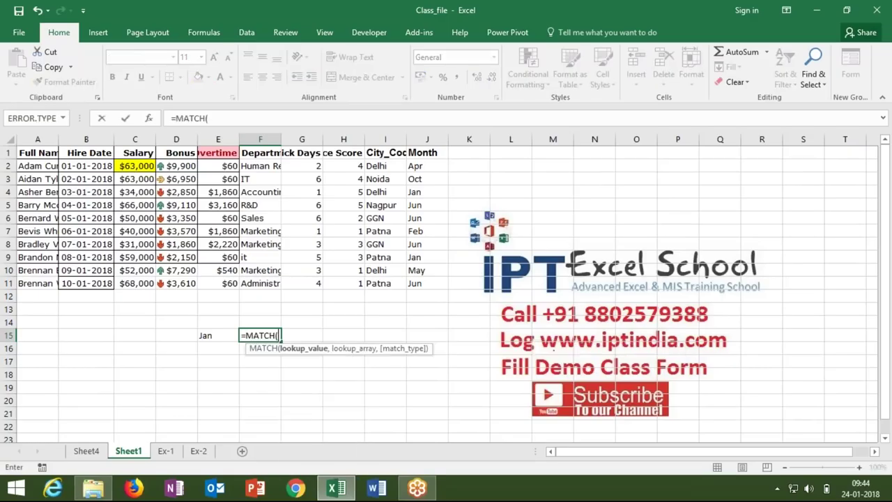
{"action": "left_click", "coordinate": [218, 335]}
{"action": "type", "text": ","}
{"action": "mouse_move", "coordinate": [427, 167]}
{"action": "left_mouse_down"}
{"action": "mouse_move", "coordinate": [443, 290]}
{"action": "mouse_move", "coordinate": [439, 284]}
{"action": "left_mouse_up"}
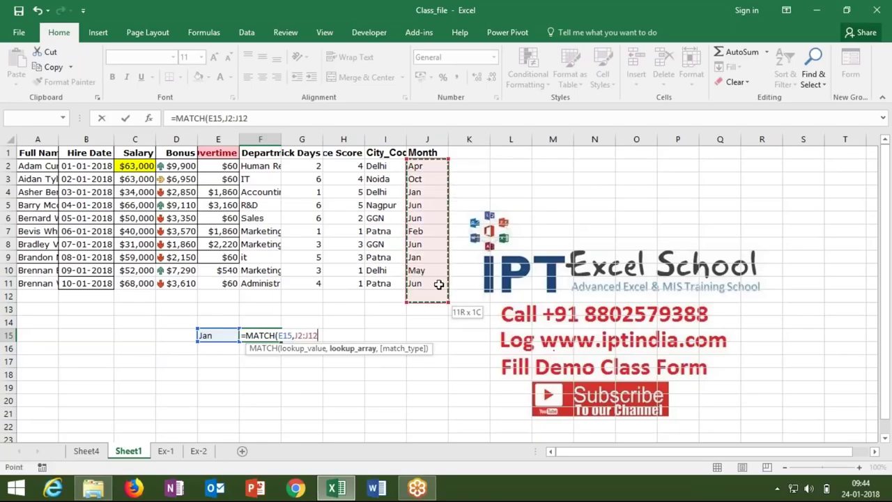
{"action": "type", "text": ","}
{"action": "type", "text": "0)"}
{"action": "key", "text": "ctrl+Return"}
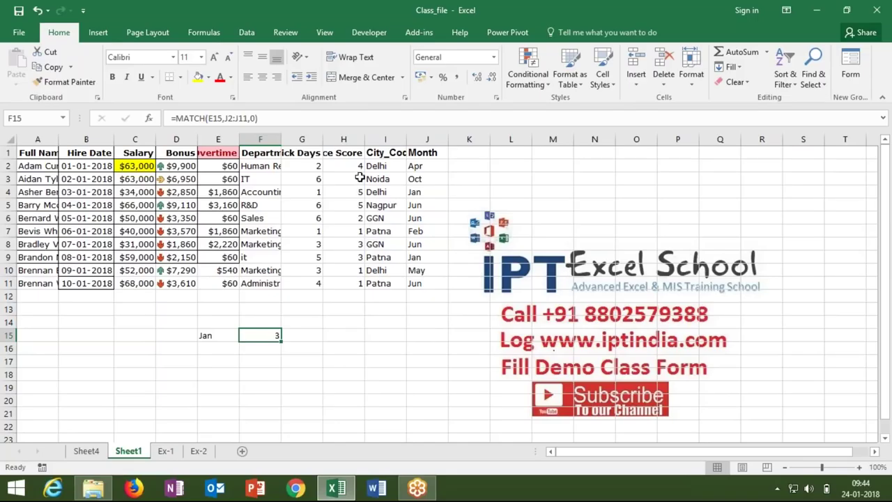
{"action": "left_click", "coordinate": [415, 169]}
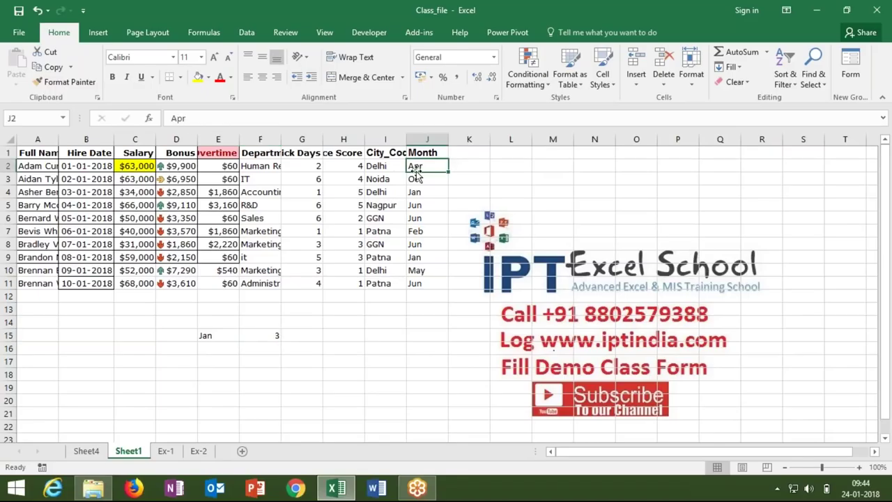
{"action": "key", "text": "Down"}
{"action": "key", "text": "Down"}
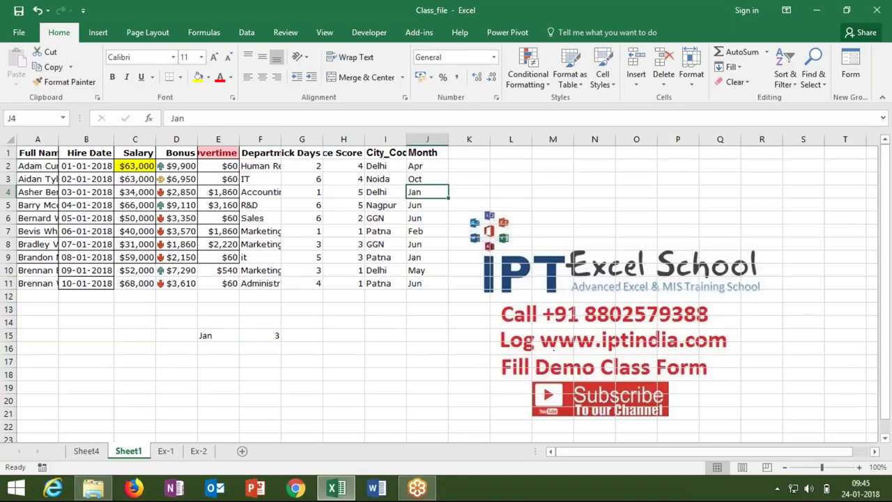
{"action": "key", "text": "Up"}
{"action": "key", "text": "Down"}
{"action": "key", "text": "Down"}
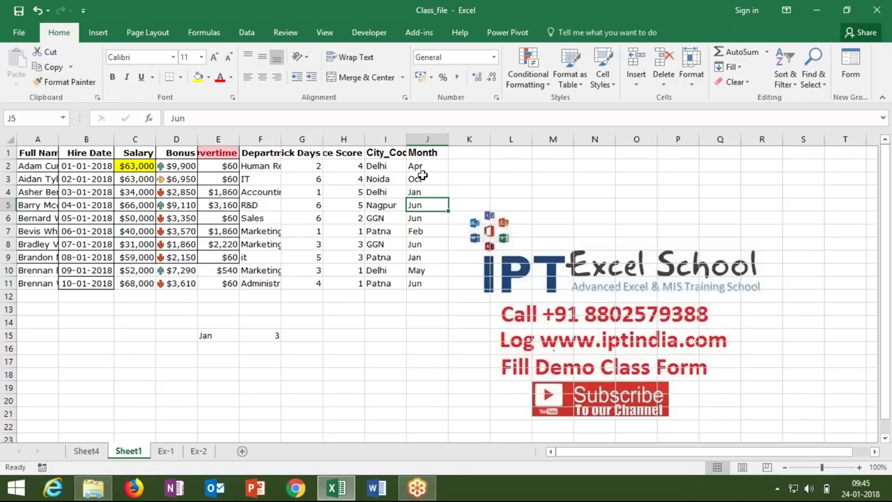
{"action": "left_click", "coordinate": [272, 140]}
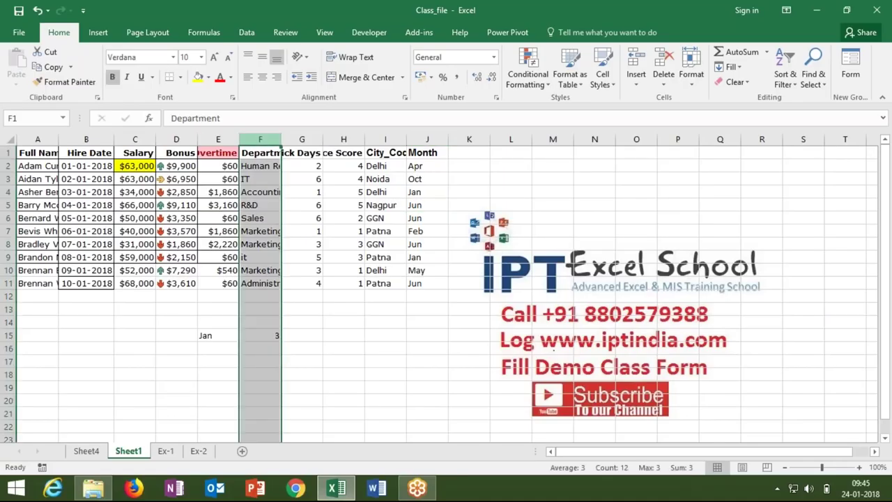
Insert and undo a column before Department, then add the heading E.Code in K1
{"action": "key", "text": "ctrl+shift+plus"}
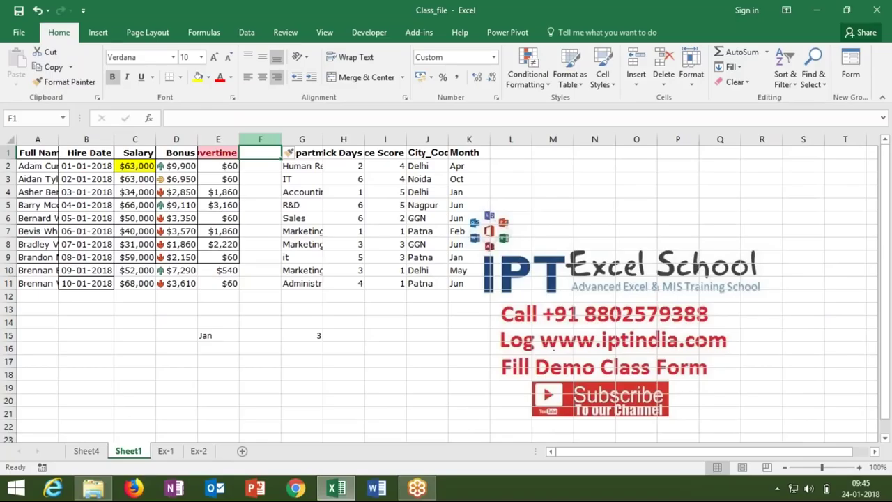
{"action": "key", "text": "ctrl+z"}
{"action": "key", "text": "Right"}
{"action": "key", "text": "Right"}
{"action": "key", "text": "Right"}
{"action": "key", "text": "Right"}
{"action": "key", "text": "Right"}
{"action": "type", "text": "E.Code"}
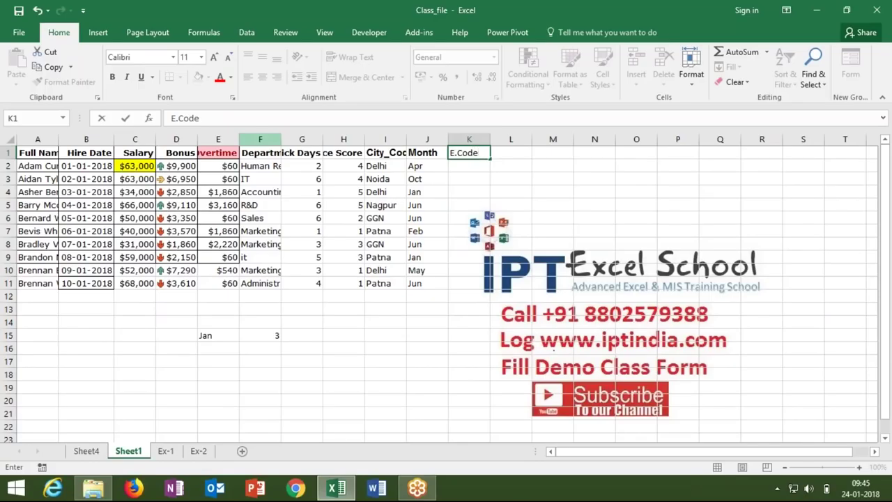
{"action": "key", "text": "Return"}
Enter 1 and 2 below the heading, then overwrite K2 with 5001
{"action": "type", "text": "1"}
{"action": "key", "text": "Return"}
{"action": "type", "text": "2"}
{"action": "key", "text": "Return"}
{"action": "key", "text": "Up"}
{"action": "key", "text": "Up"}
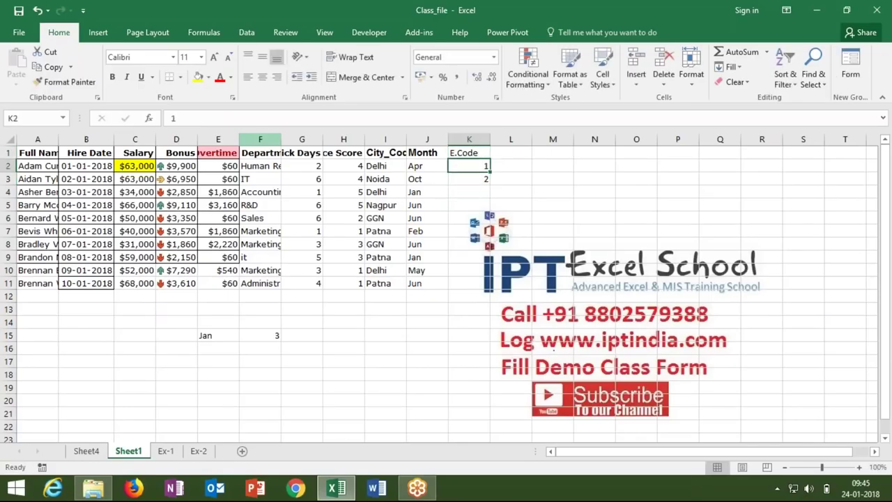
{"action": "key", "text": "shift+Down"}
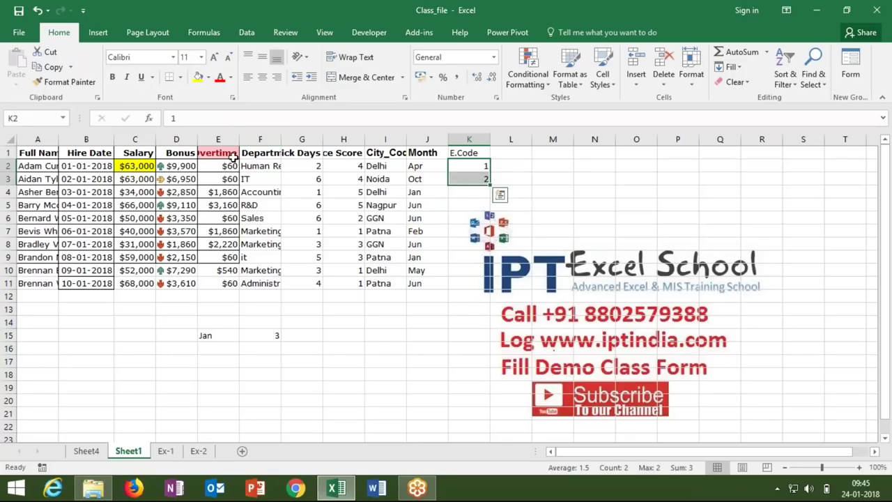
{"action": "key", "text": "shift+Up"}
{"action": "type", "text": "5001"}
{"action": "key", "text": "Return"}
Enter =K2+1 in K3 so it shows 5002
{"action": "left_click", "coordinate": [480, 168]}
{"action": "left_click", "coordinate": [484, 178]}
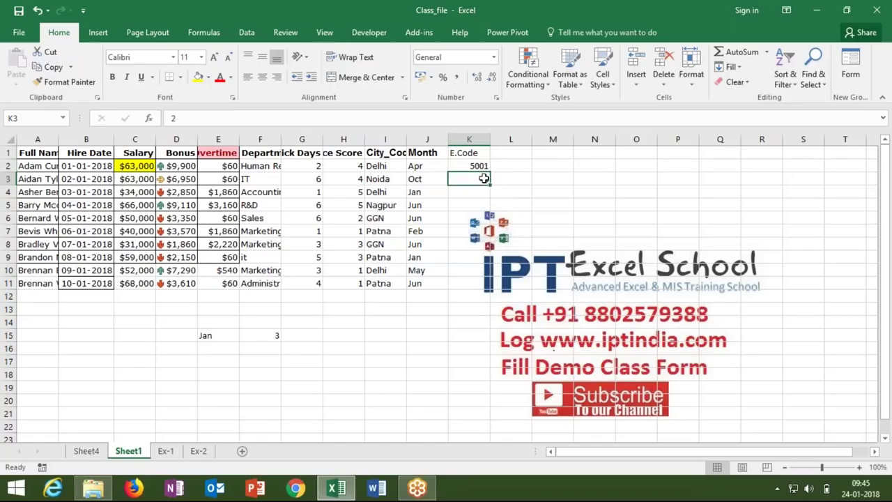
{"action": "type", "text": "="}
{"action": "left_click", "coordinate": [481, 167]}
{"action": "type", "text": "+1"}
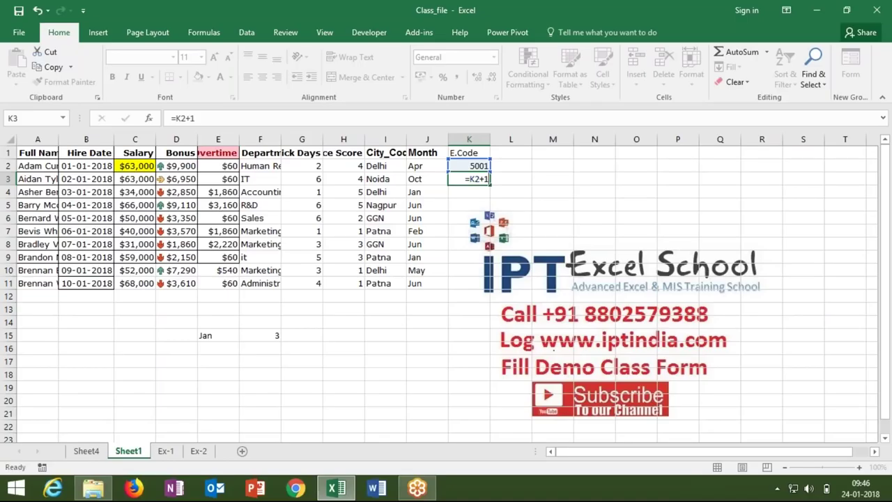
{"action": "key", "text": "Return"}
Fill the =K2+1 formula down to K11 so codes run 5001 to 5010
{"action": "left_click_drag", "start_coordinate": [469, 178], "coordinate": [489, 287]}
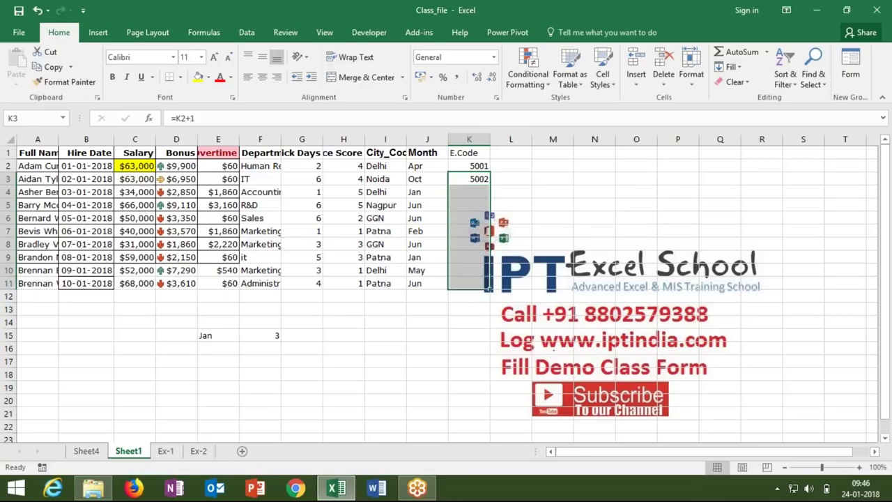
{"action": "key", "text": "ctrl+d"}
{"action": "key", "text": "Return"}
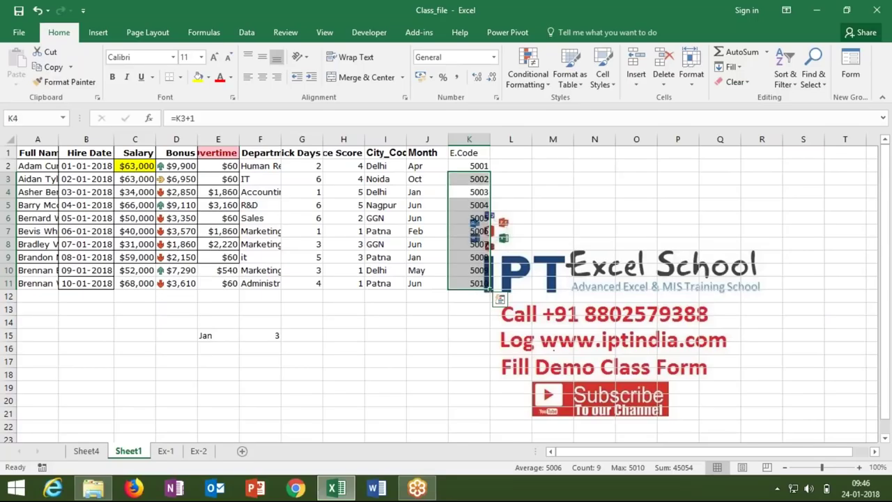
{"action": "left_click", "coordinate": [252, 359]}
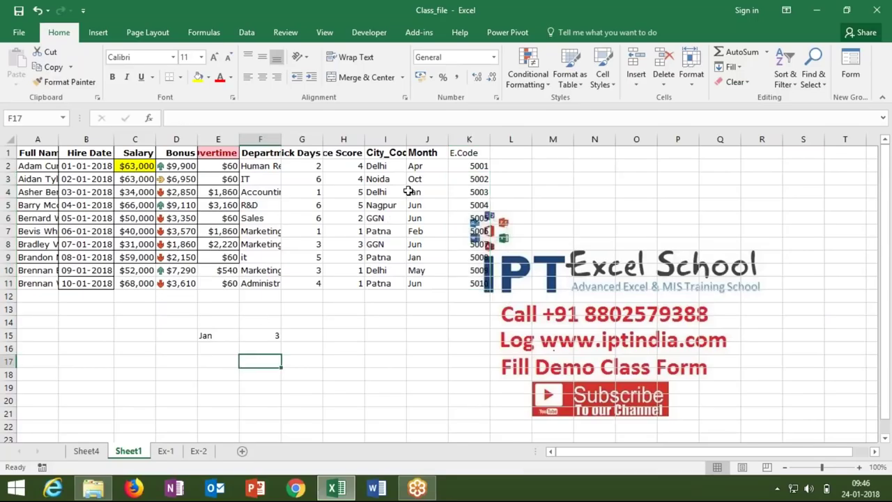
{"action": "left_click_drag", "start_coordinate": [37, 140], "coordinate": [422, 112]}
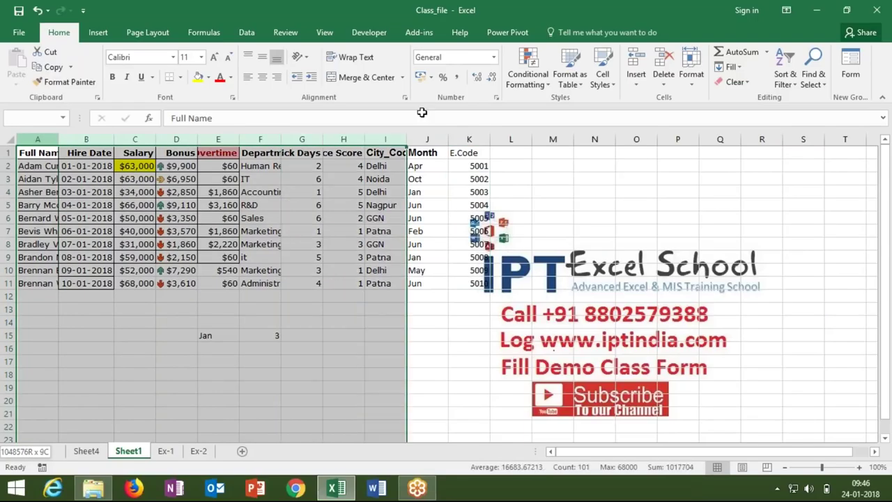
Clear the old Jan lookup and its MATCH result from E15:F15
{"action": "left_click_drag", "start_coordinate": [469, 140], "coordinate": [103, 100]}
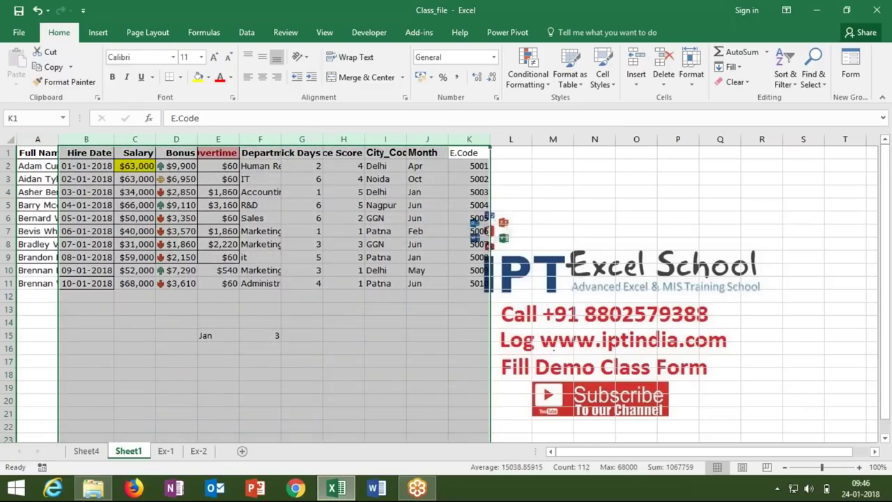
{"action": "left_click", "coordinate": [390, 191]}
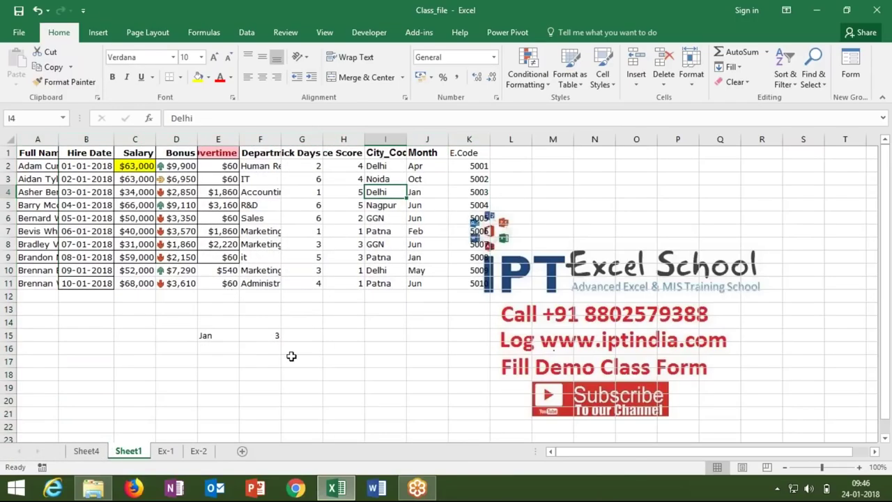
{"action": "left_click", "coordinate": [226, 337]}
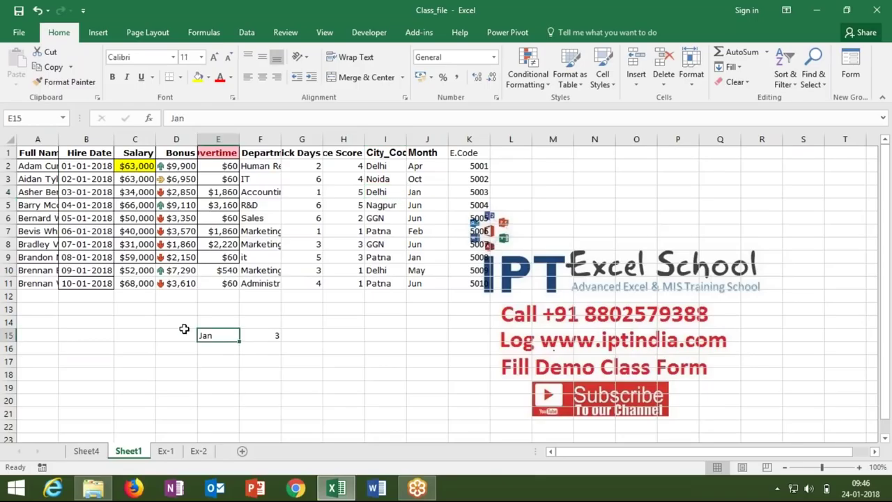
{"action": "key", "text": "shift+Right"}
{"action": "key", "text": "Delete"}
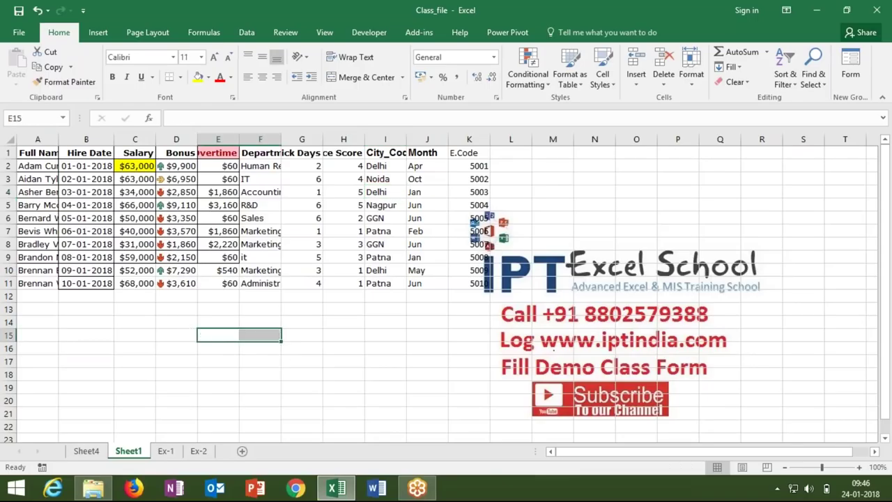
Enter the employee code 5003 in D15
{"action": "left_click", "coordinate": [176, 335]}
{"action": "type", "text": "5003"}
{"action": "key", "text": "Return"}
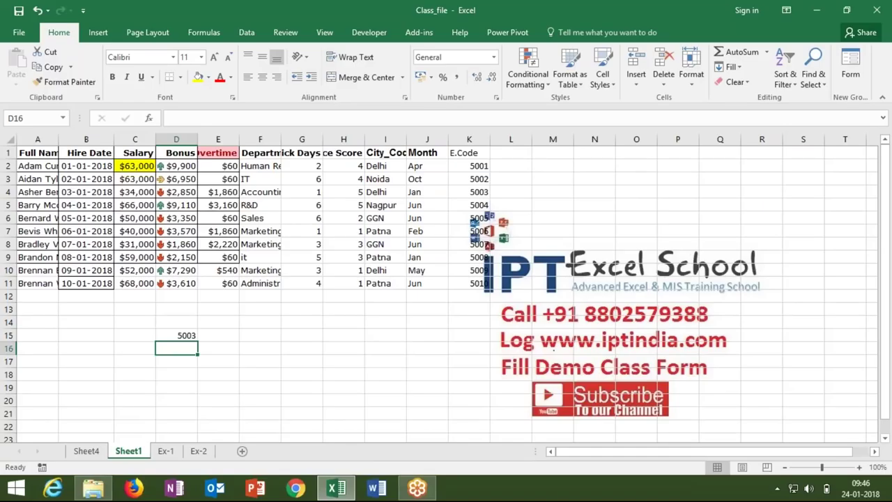
{"action": "key", "text": "Up"}
{"action": "key", "text": "Right"}
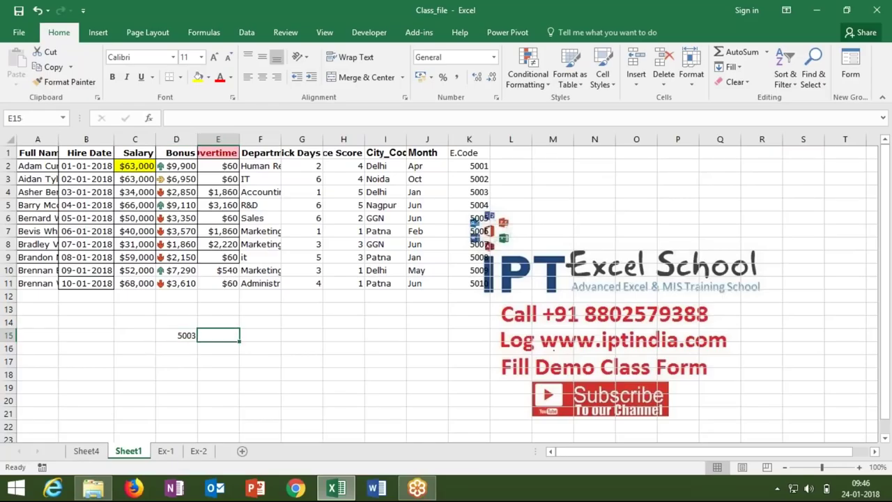
Enter =MATCH(D15,K1:K11,0) in E15, returning 4 for code 5003, and check column K
{"action": "type", "text": "="}
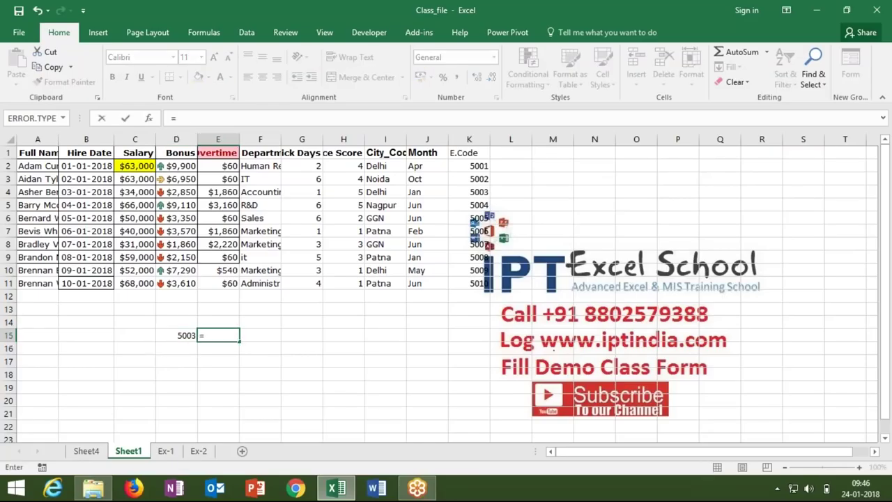
{"action": "type", "text": "mat"}
{"action": "key", "text": "Tab"}
{"action": "key", "text": "Left"}
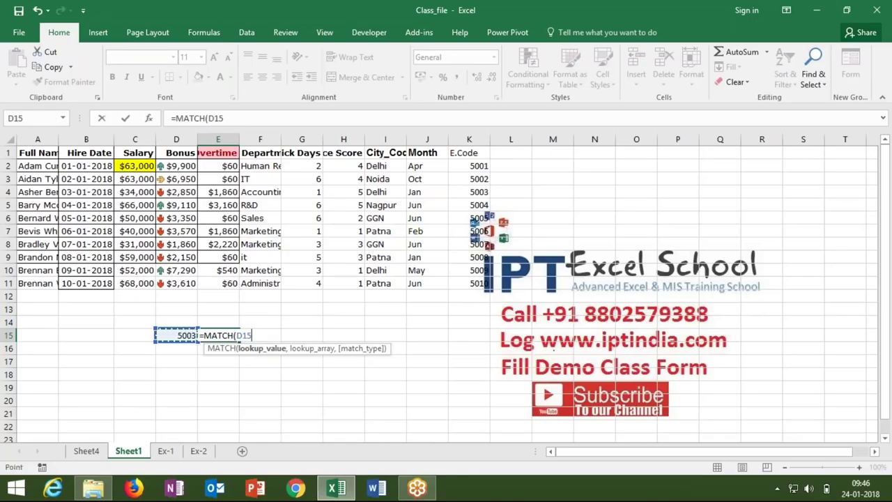
{"action": "type", "text": ","}
{"action": "left_click_drag", "start_coordinate": [469, 152], "coordinate": [471, 279]}
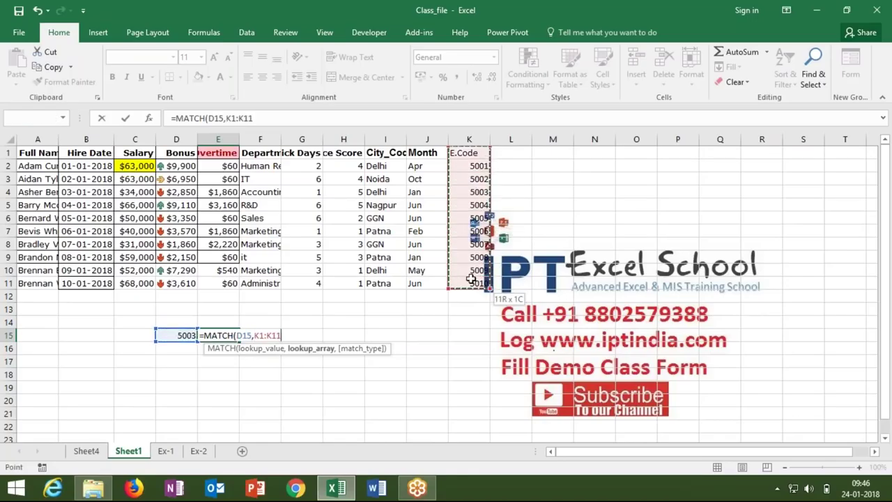
{"action": "type", "text": ",0"}
{"action": "key", "text": "Return"}
{"action": "key", "text": "Up"}
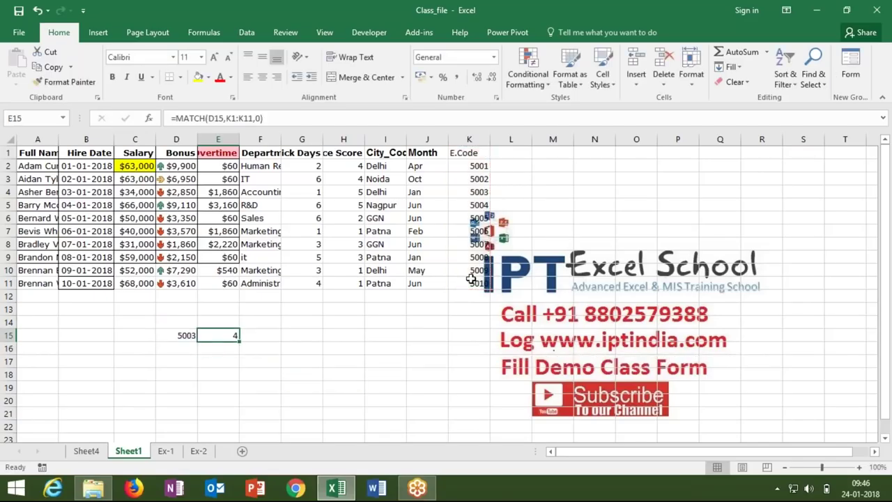
{"action": "left_click", "coordinate": [472, 153]}
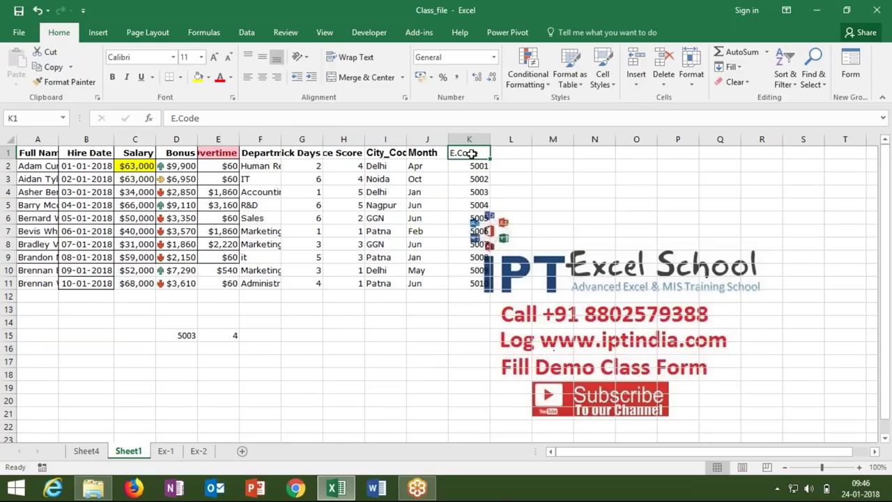
{"action": "key", "text": "Down"}
{"action": "key", "text": "Down"}
{"action": "key", "text": "Down"}
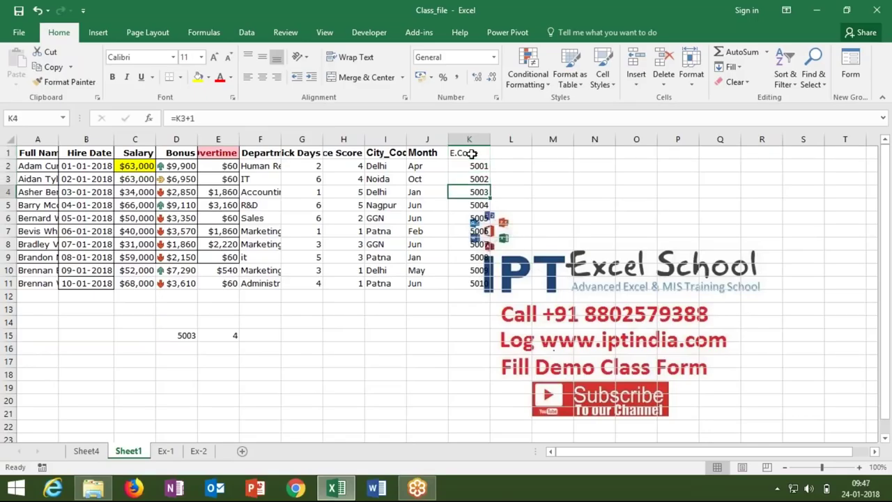
{"action": "left_click", "coordinate": [257, 333]}
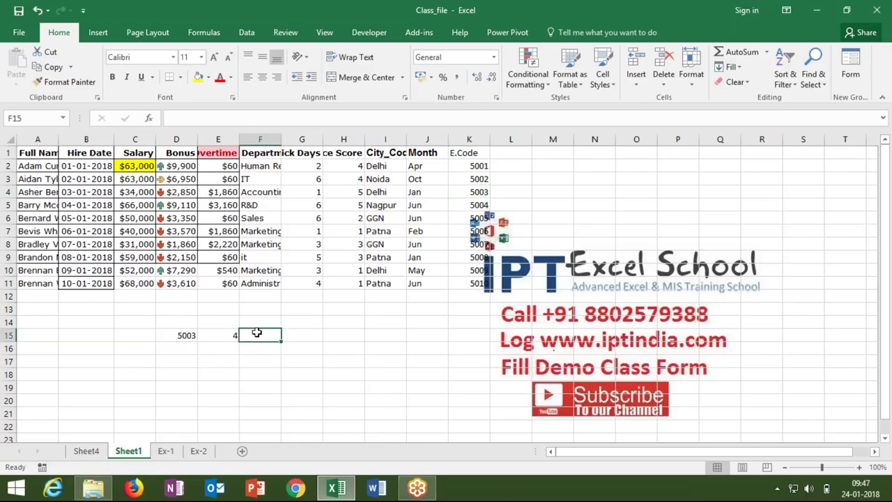
Enter =INDEX(A1:K11,4,1) in F15 to return the full name from the fourth row
{"action": "type", "text": "=mat"}
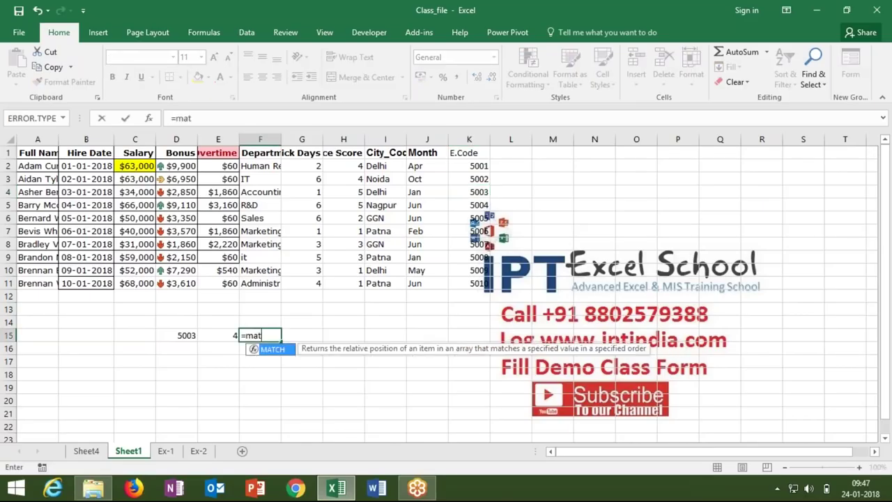
{"action": "key", "text": "BackSpace"}
{"action": "key", "text": "BackSpace"}
{"action": "key", "text": "BackSpace"}
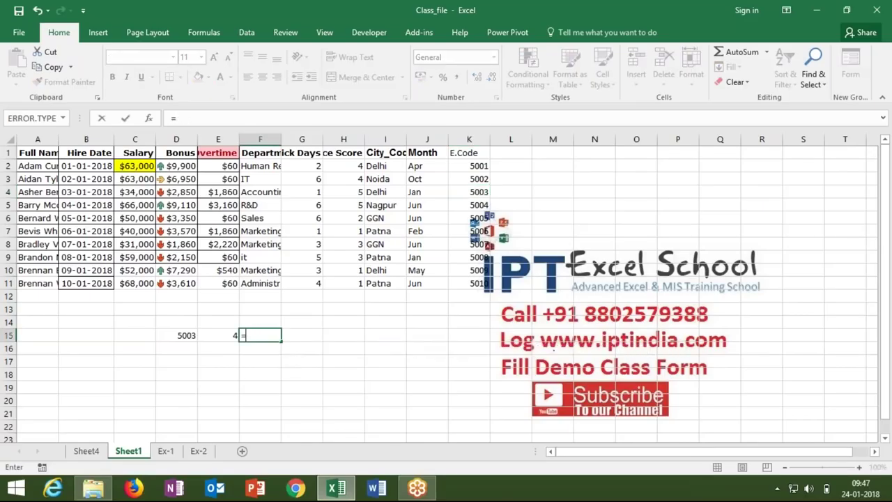
{"action": "type", "text": "ind"}
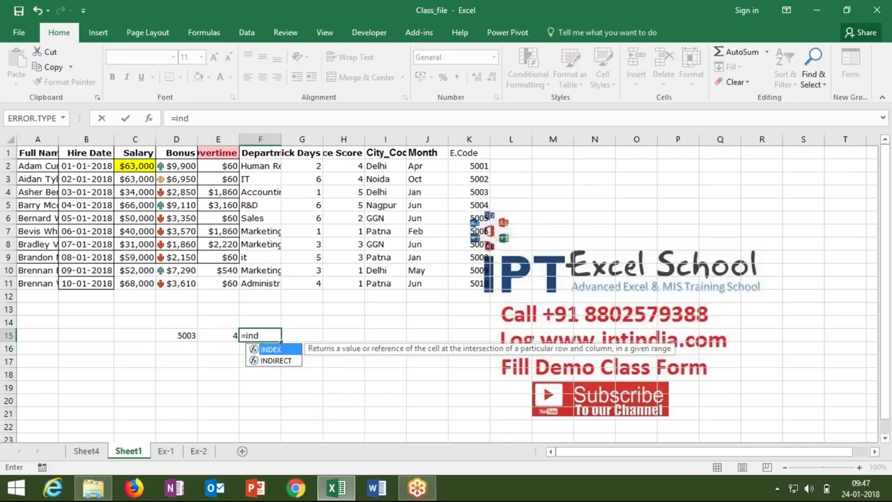
{"action": "type", "text": "ex("}
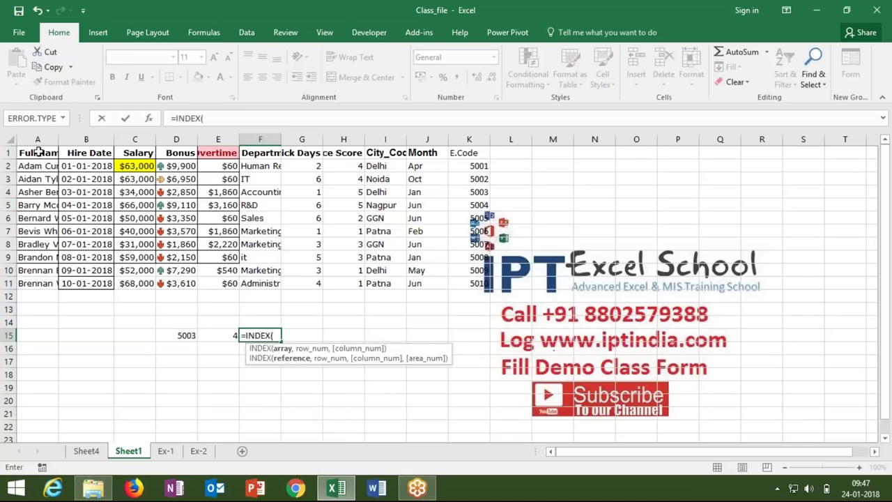
{"action": "left_click", "coordinate": [38, 152]}
{"action": "mouse_move", "coordinate": [176, 161]}
{"action": "left_mouse_down"}
{"action": "mouse_move", "coordinate": [442, 277]}
{"action": "mouse_move", "coordinate": [488, 286]}
{"action": "left_mouse_up"}
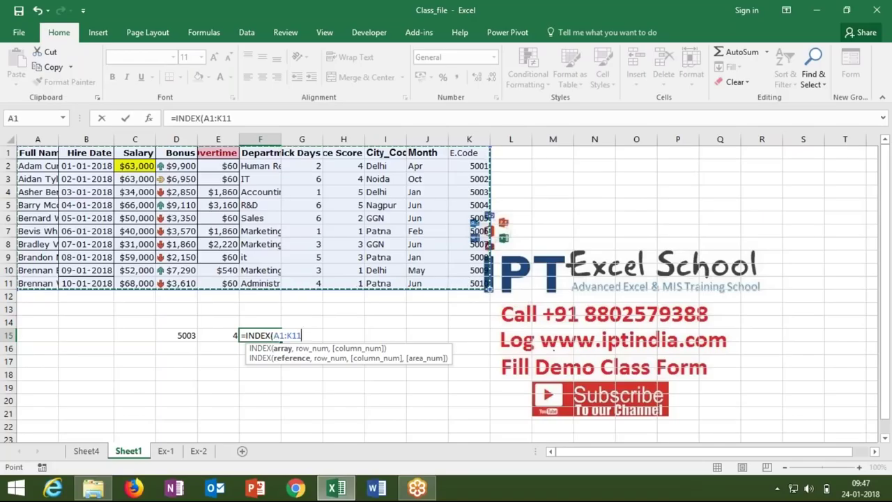
{"action": "type", "text": ","}
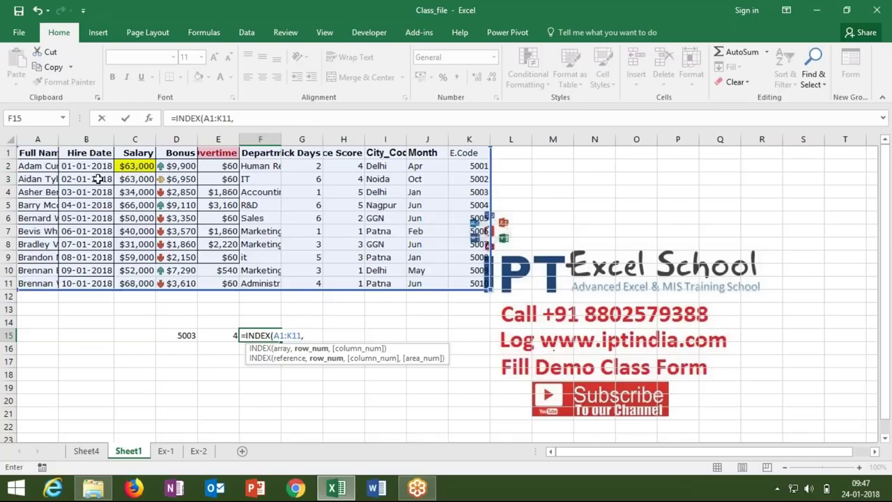
{"action": "type", "text": "4,1"}
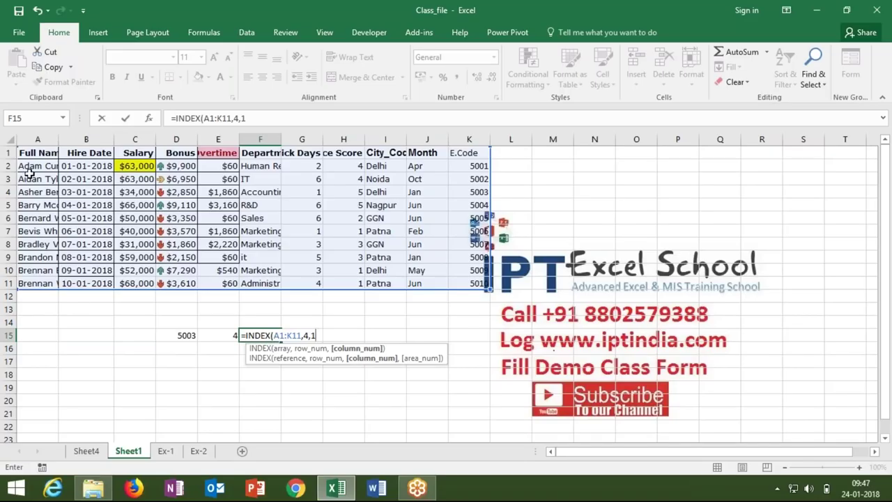
{"action": "type", "text": ")"}
{"action": "key", "text": "ctrl+Return"}
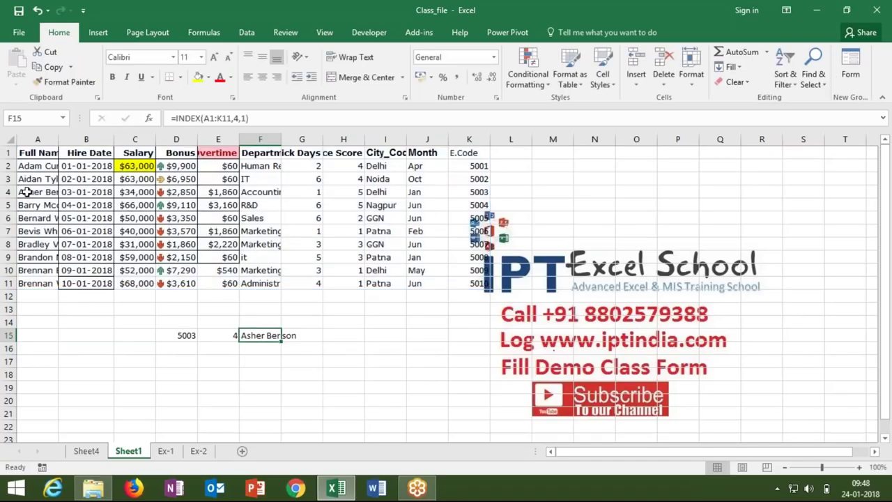
{"action": "key", "text": "Left"}
Replace the hard-coded row 4 in F15's INDEX formula with a reference to E15
{"action": "key", "text": "Right"}
{"action": "left_click", "coordinate": [239, 118]}
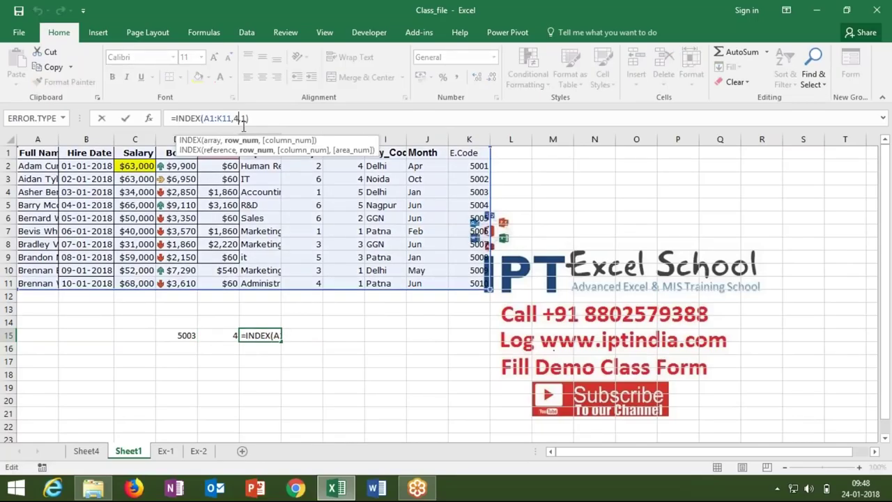
{"action": "key", "text": "BackSpace"}
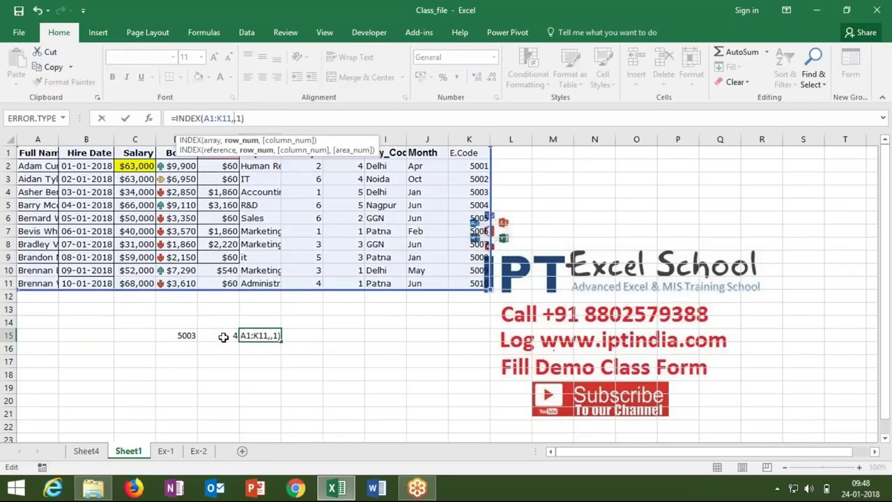
{"action": "left_click", "coordinate": [224, 336]}
{"action": "key", "text": "Return"}
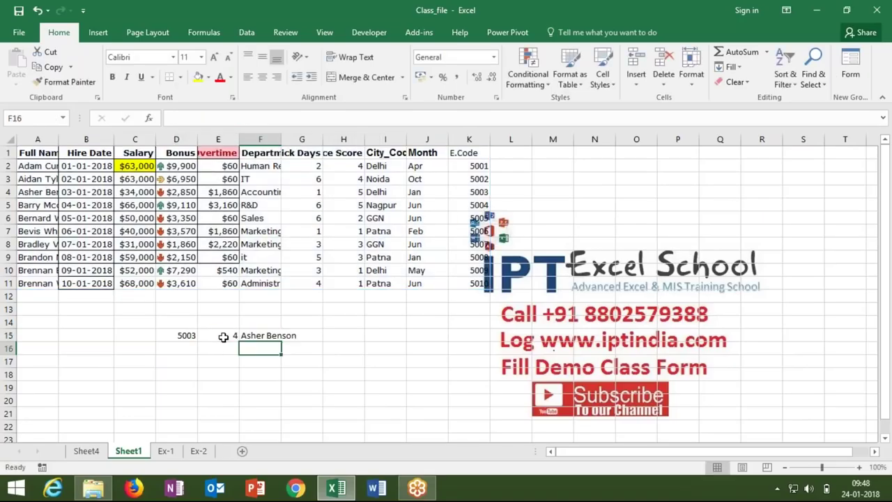
Change D15 to 5001 and check the updated E15 and F15 results
{"action": "left_click", "coordinate": [223, 336]}
{"action": "key", "text": "Left"}
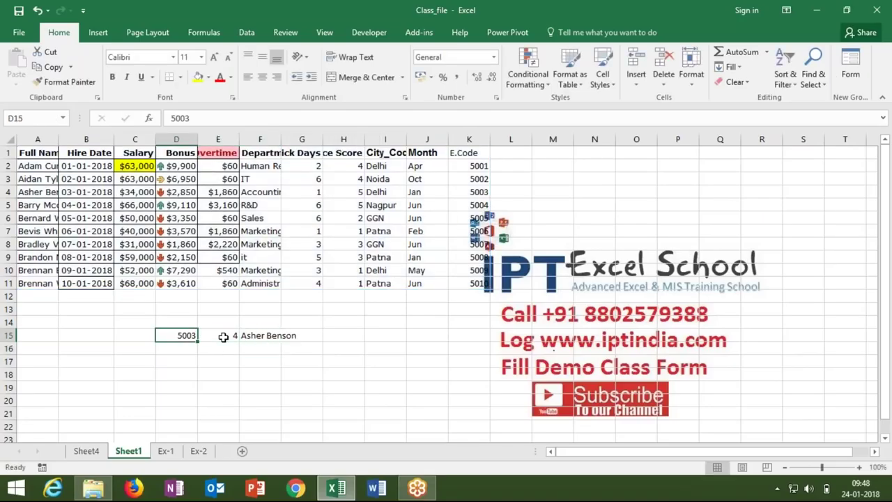
{"action": "type", "text": "5001"}
{"action": "key", "text": "Return"}
{"action": "key", "text": "Up"}
{"action": "left_click", "coordinate": [223, 337]}
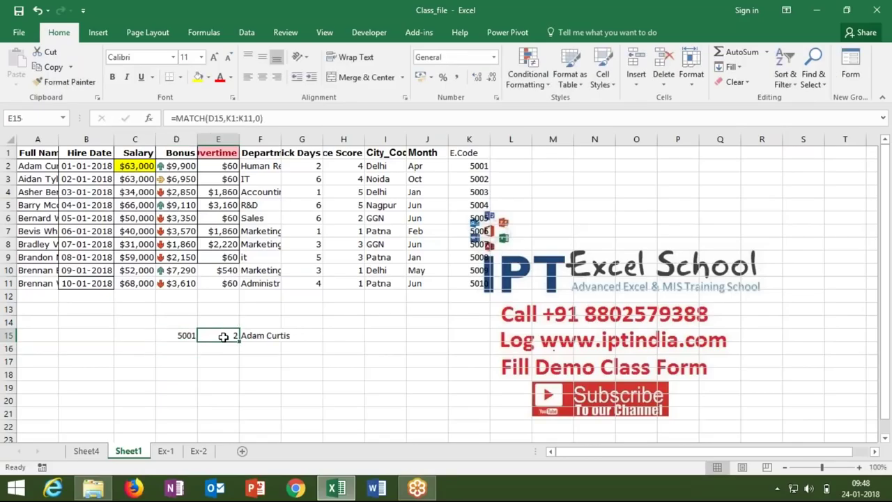
{"action": "key", "text": "Right"}
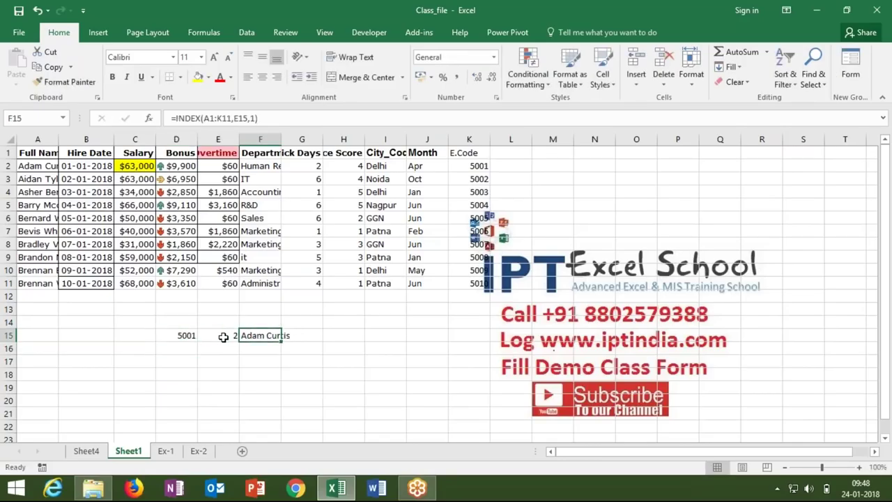
{"action": "left_click", "coordinate": [172, 335]}
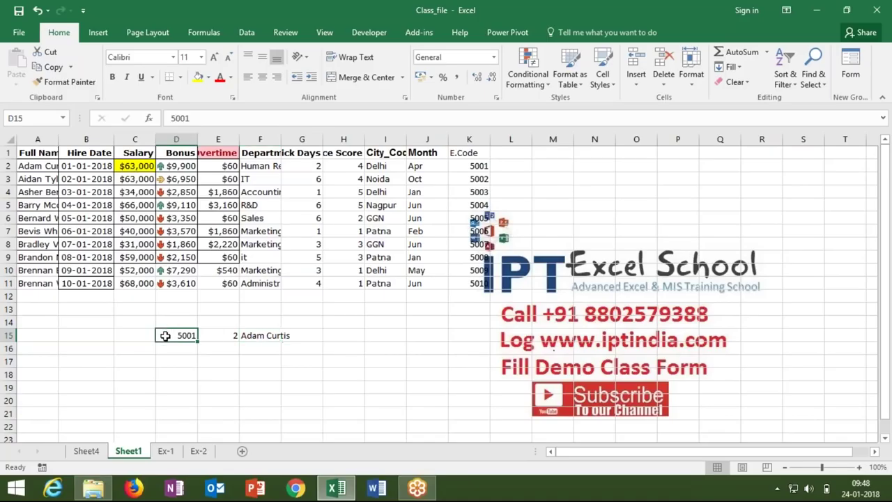
{"action": "left_click", "coordinate": [226, 333]}
{"action": "left_click_drag", "start_coordinate": [172, 117], "coordinate": [263, 118]}
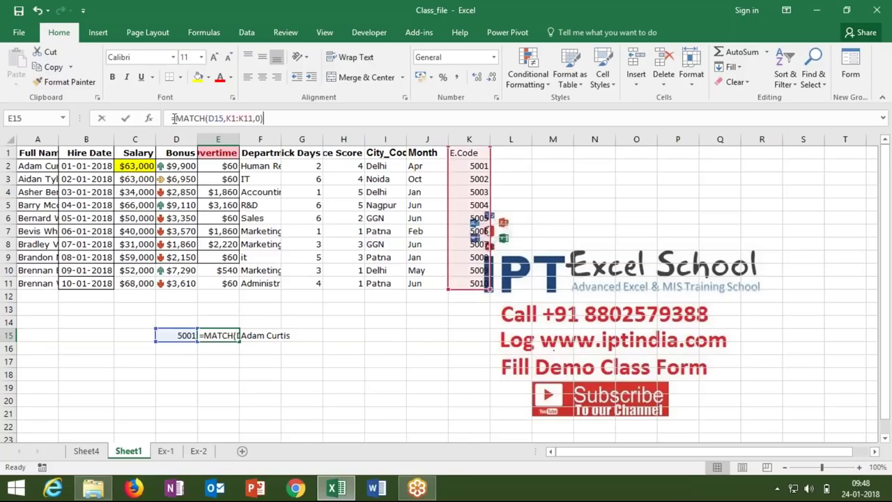
Paste MATCH(D15,K1:K11,0) over the E15 reference in F15's INDEX formula
{"action": "left_click_drag", "start_coordinate": [175, 118], "coordinate": [263, 118]}
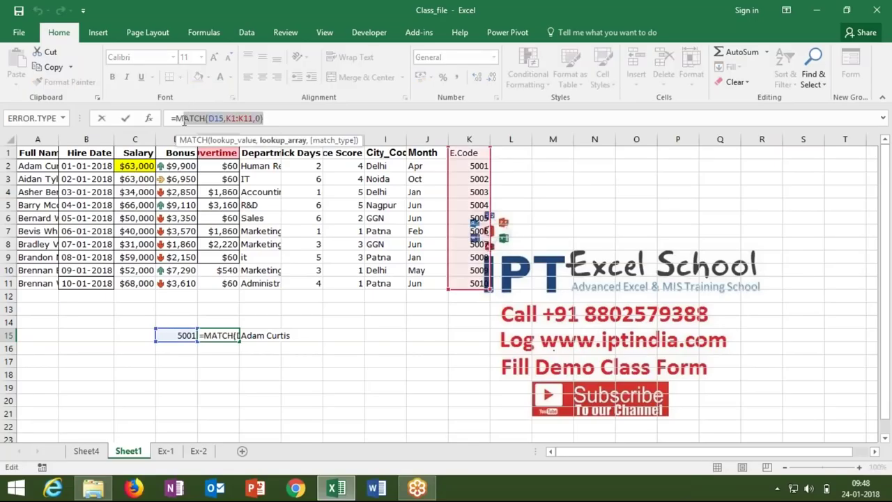
{"action": "key", "text": "ctrl+c"}
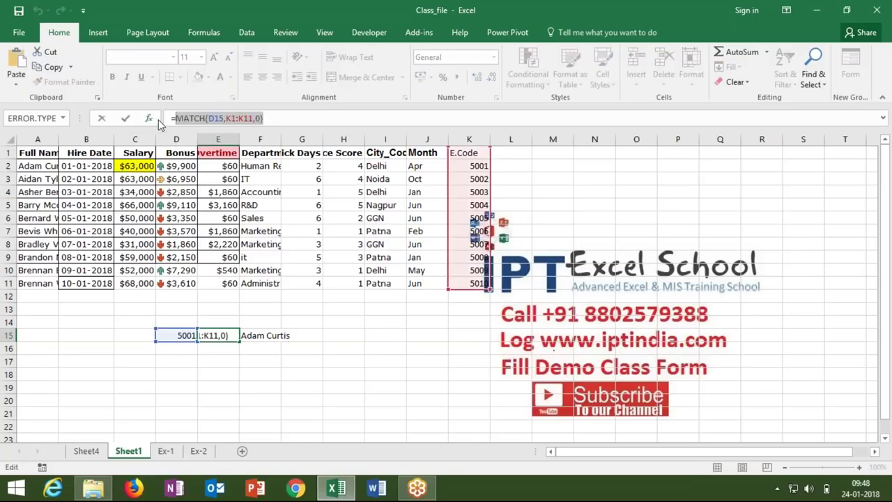
{"action": "key", "text": "Escape"}
{"action": "left_click", "coordinate": [272, 335]}
{"action": "double_click", "coordinate": [273, 336]}
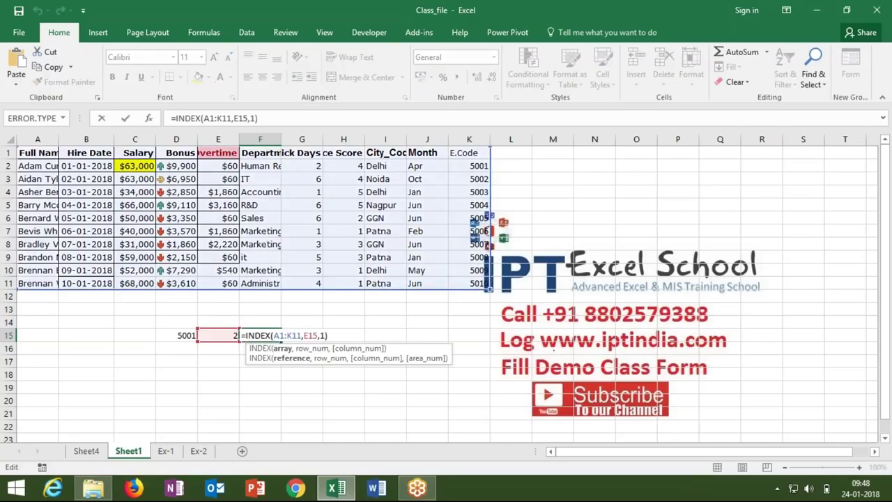
{"action": "left_click", "coordinate": [240, 118]}
{"action": "double_click", "coordinate": [241, 118]}
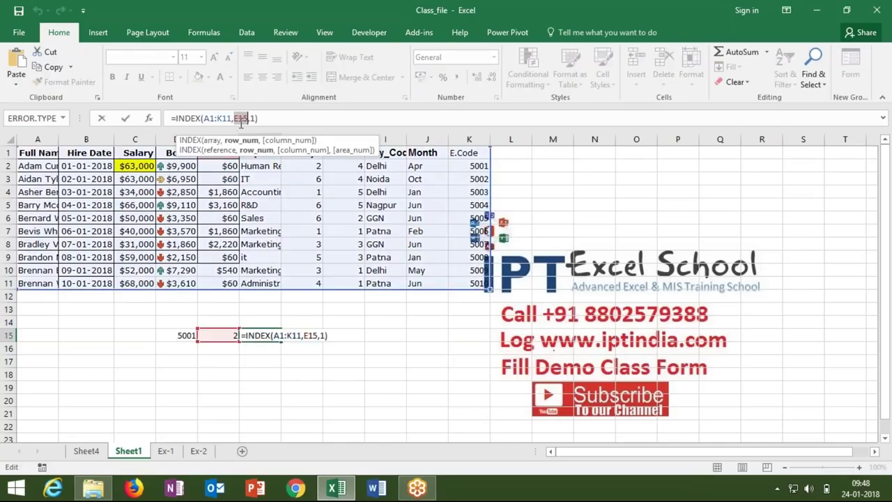
{"action": "key", "text": "ctrl+v"}
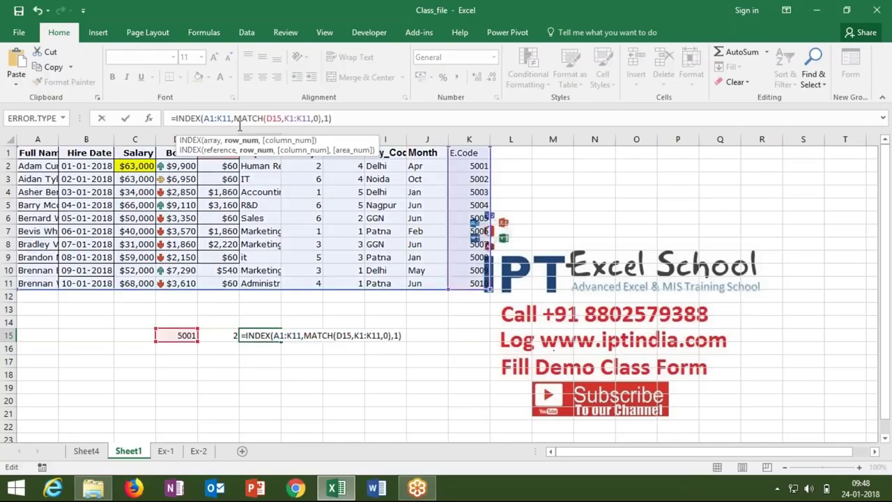
{"action": "key", "text": "ctrl+Return"}
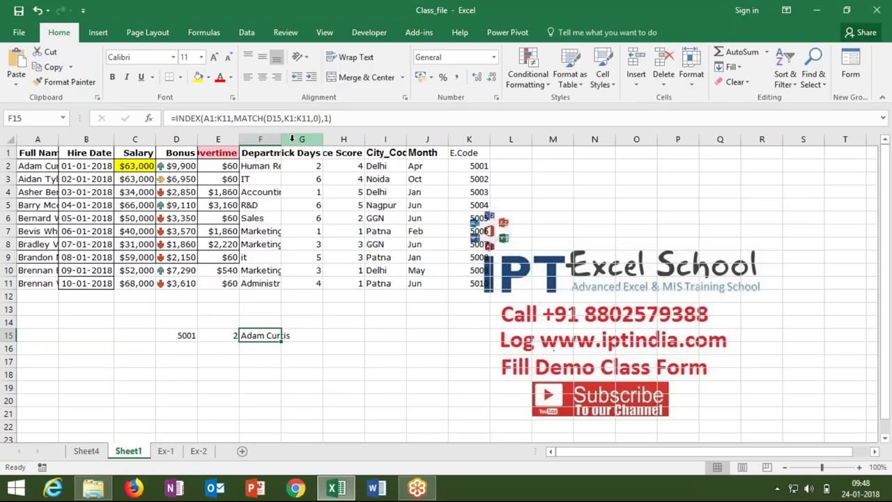
{"action": "double_click", "coordinate": [280, 138]}
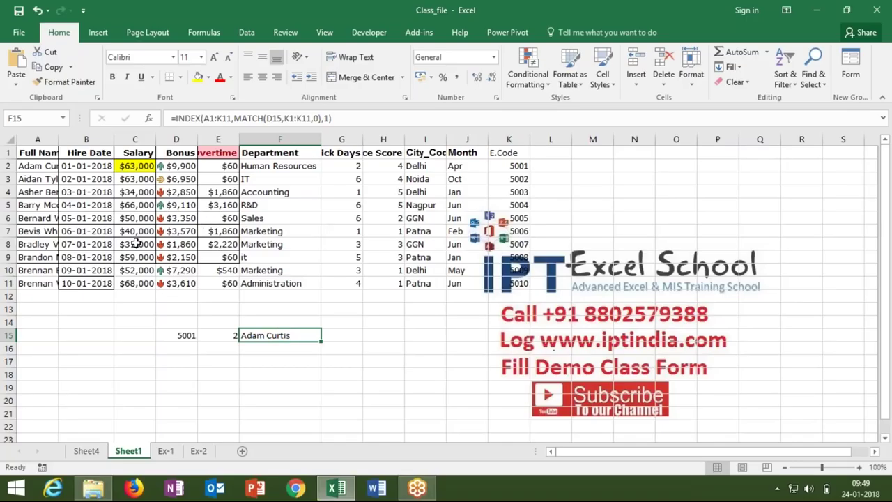
Check the Full Name header in A1 and the nested INDEX/MATCH formula in F15
{"action": "left_click", "coordinate": [37, 151]}
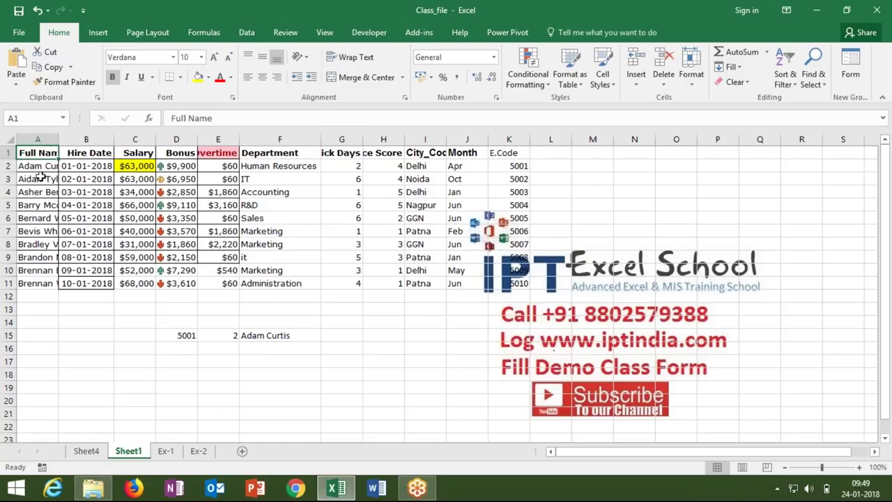
{"action": "left_click", "coordinate": [41, 296]}
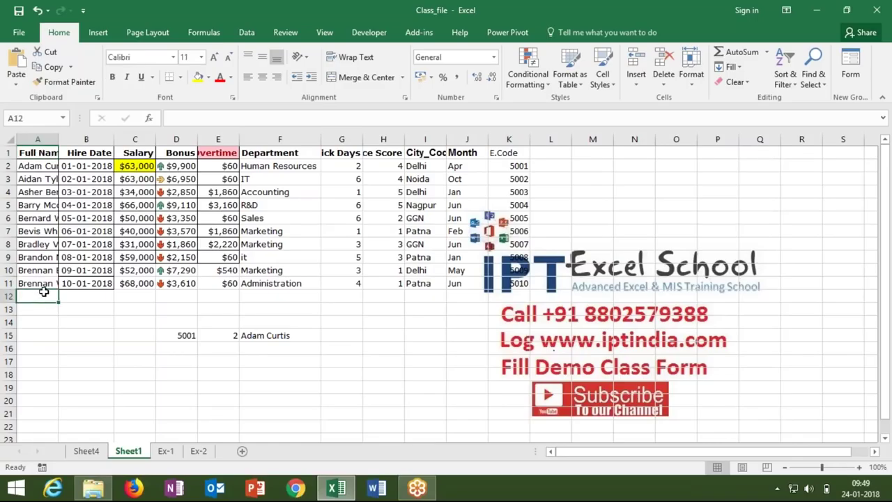
{"action": "left_click", "coordinate": [268, 335]}
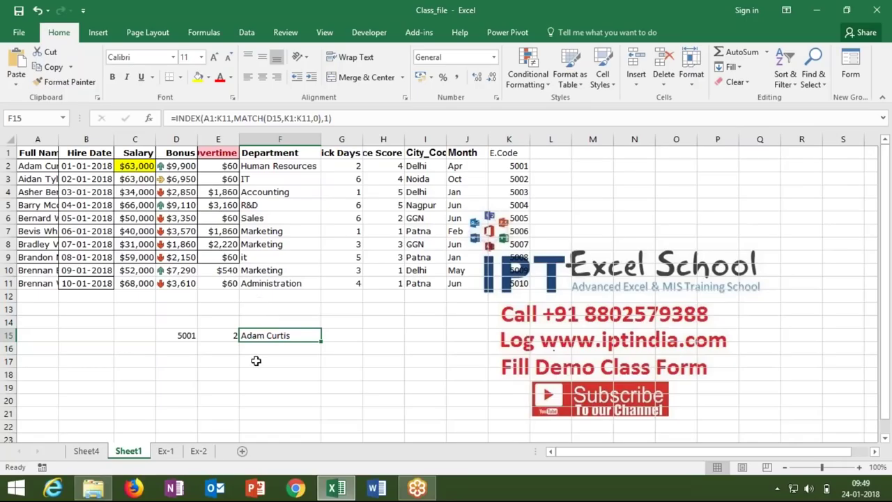
{"action": "left_click", "coordinate": [345, 334]}
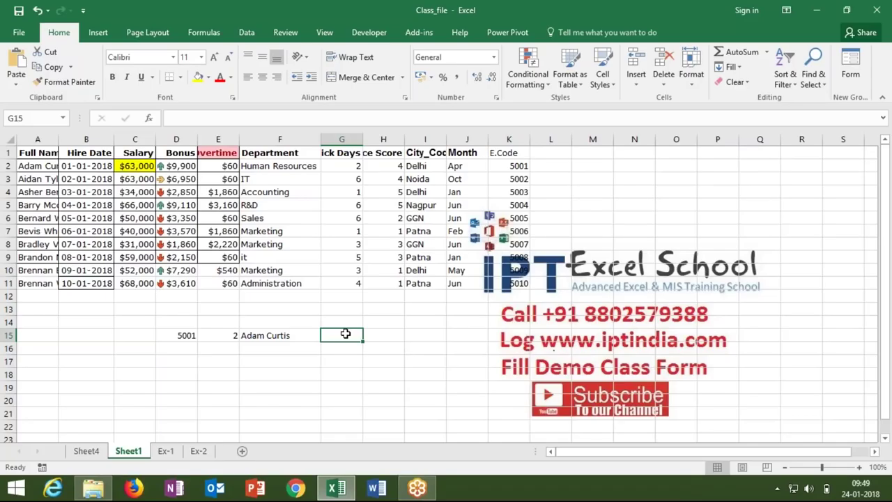
Begin an OFFSET formula in G15 reading =OFFSET(A1, with A1 as the starting reference
{"action": "type", "text": "="}
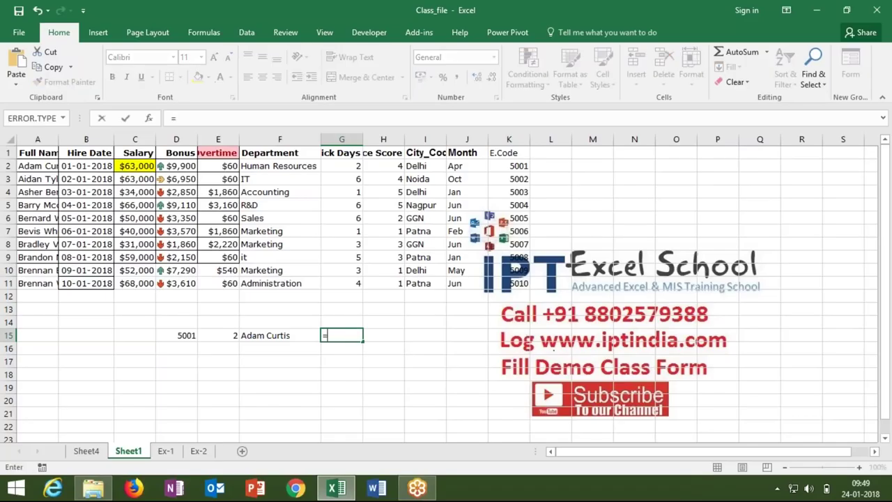
{"action": "type", "text": "of"}
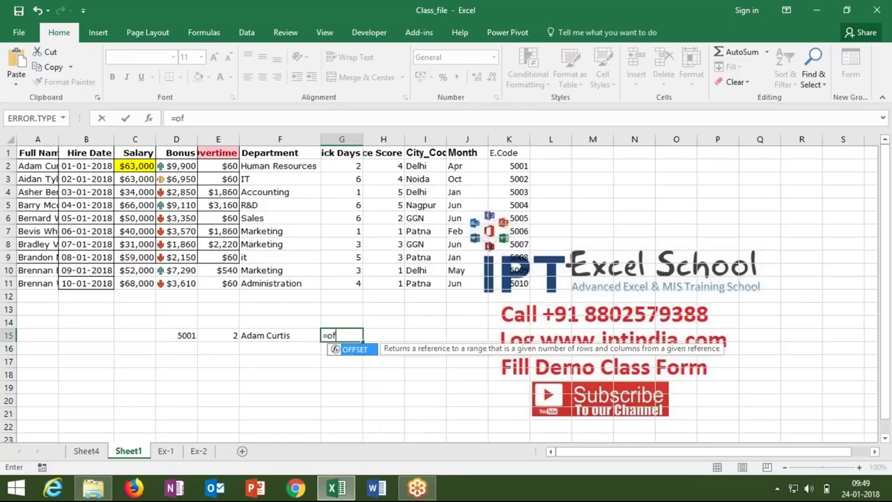
{"action": "key", "text": "Tab"}
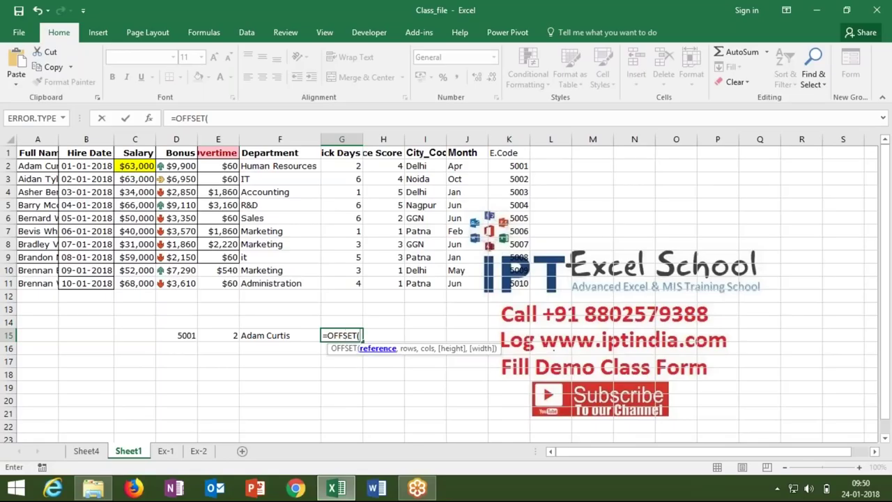
{"action": "left_click", "coordinate": [41, 154]}
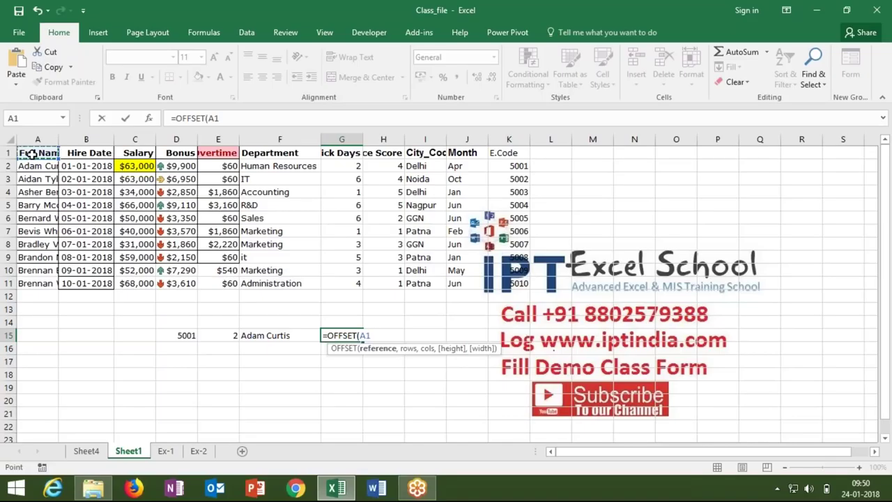
{"action": "key", "text": "F8"}
{"action": "key", "text": "BackSpace"}
{"action": "key", "text": "BackSpace"}
{"action": "key", "text": "BackSpace"}
{"action": "type", "text": "."}
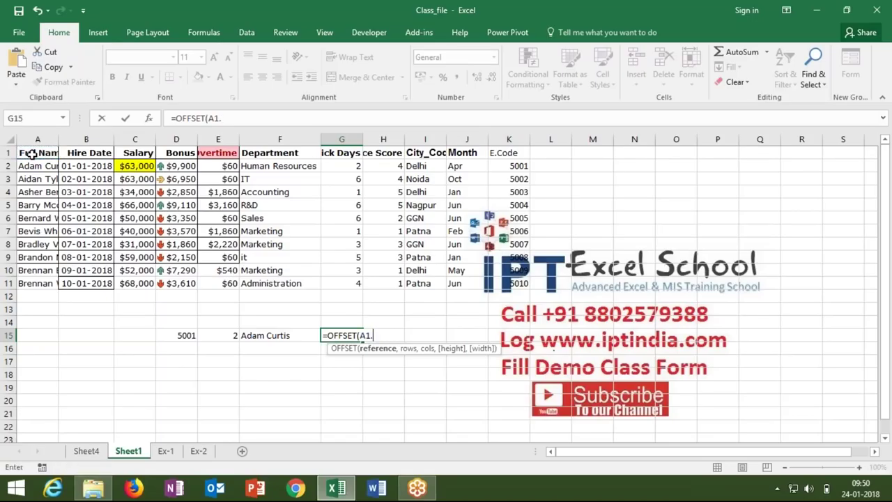
{"action": "key", "text": "BackSpace"}
{"action": "type", "text": ","}
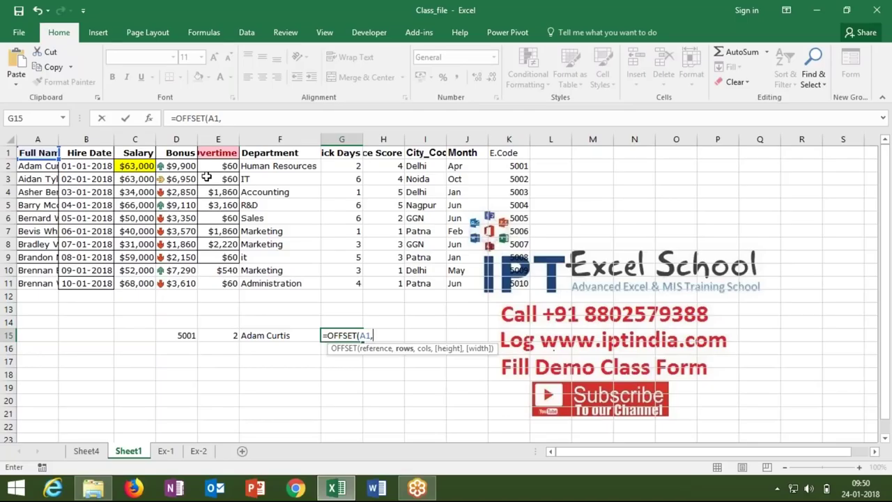
{"action": "left_click", "coordinate": [226, 334]}
{"action": "left_click", "coordinate": [227, 335]}
{"action": "type", "text": "-1,"}
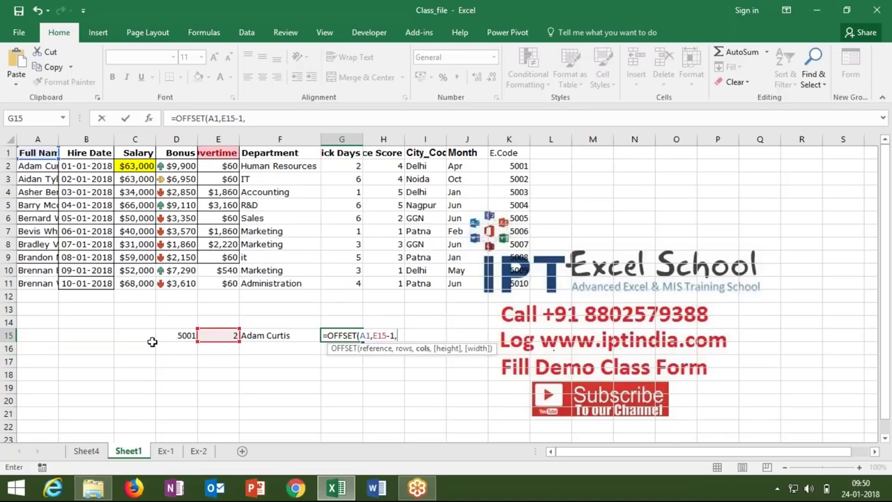
{"action": "type", "text": ")"}
{"action": "key", "text": "Return"}
{"action": "key", "text": "Up"}
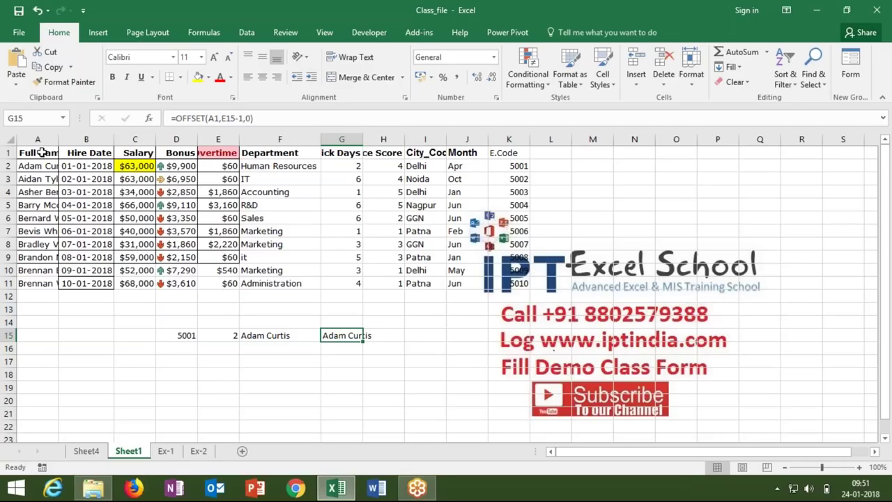
{"action": "left_click_drag", "start_coordinate": [42, 156], "coordinate": [447, 271]}
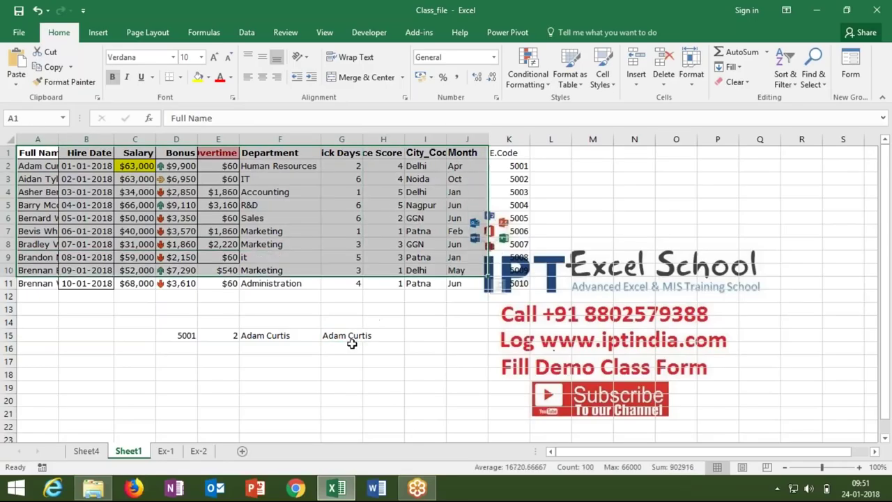
{"action": "left_click", "coordinate": [352, 334]}
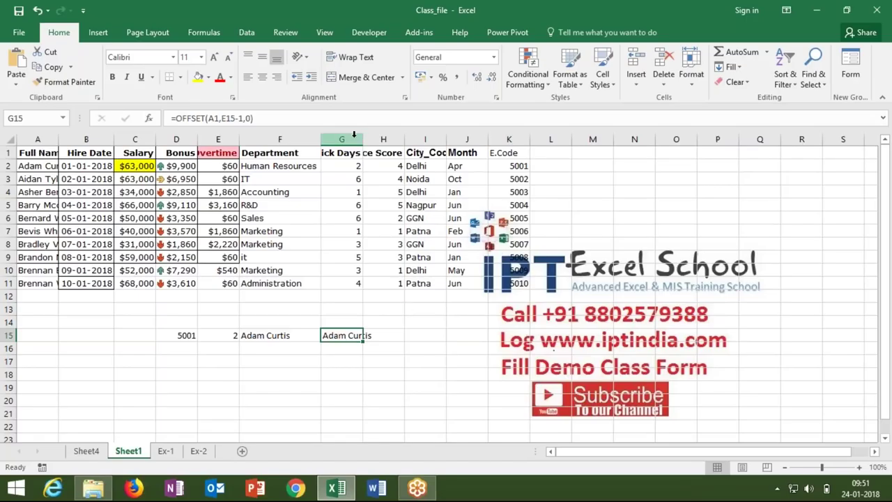
{"action": "double_click", "coordinate": [367, 141]}
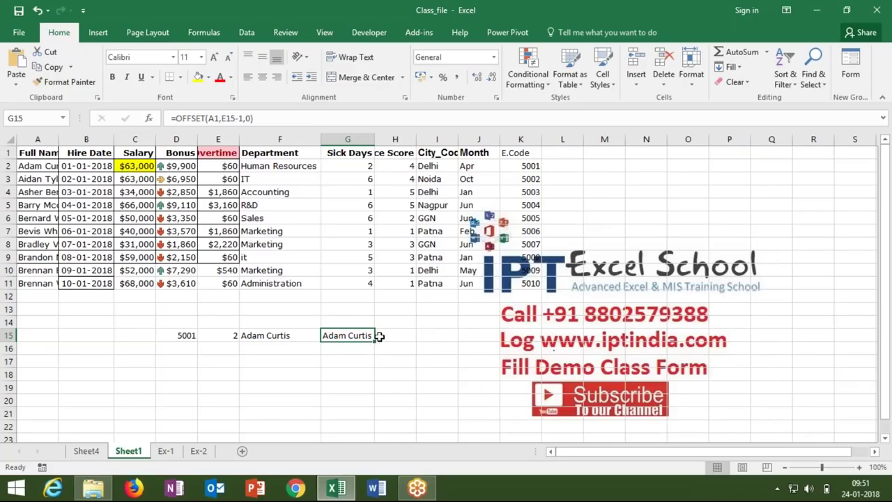
{"action": "left_click", "coordinate": [379, 336]}
{"action": "left_click", "coordinate": [372, 335]}
{"action": "left_click_drag", "start_coordinate": [33, 153], "coordinate": [524, 282]}
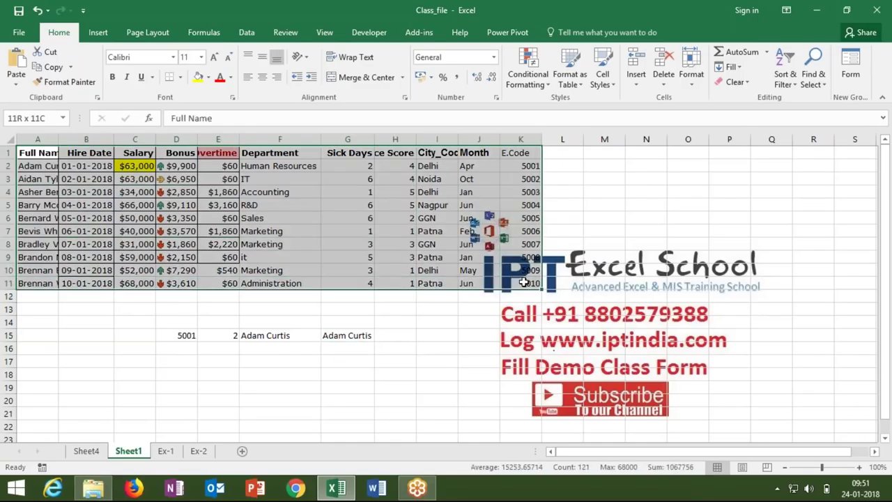
Copy the employee table A1:K11 and paste it transposed at A1 of a new Sheet2
{"action": "key", "text": "ctrl+c"}
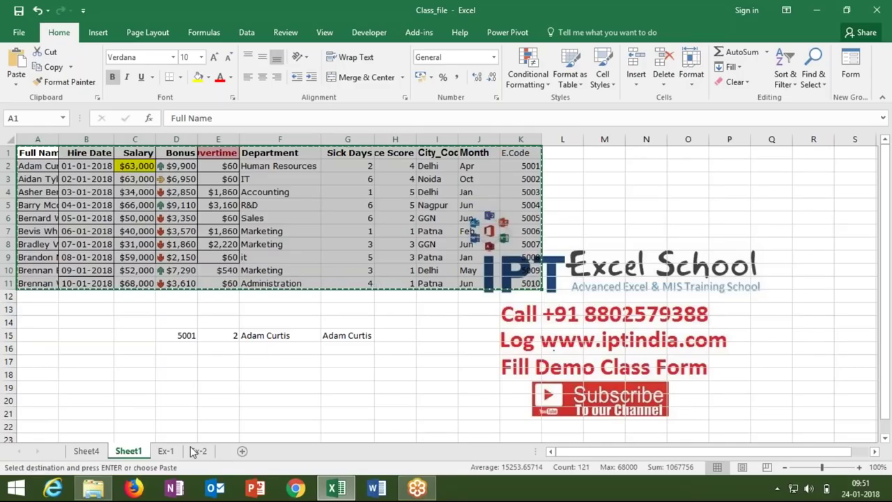
{"action": "left_click", "coordinate": [242, 451]}
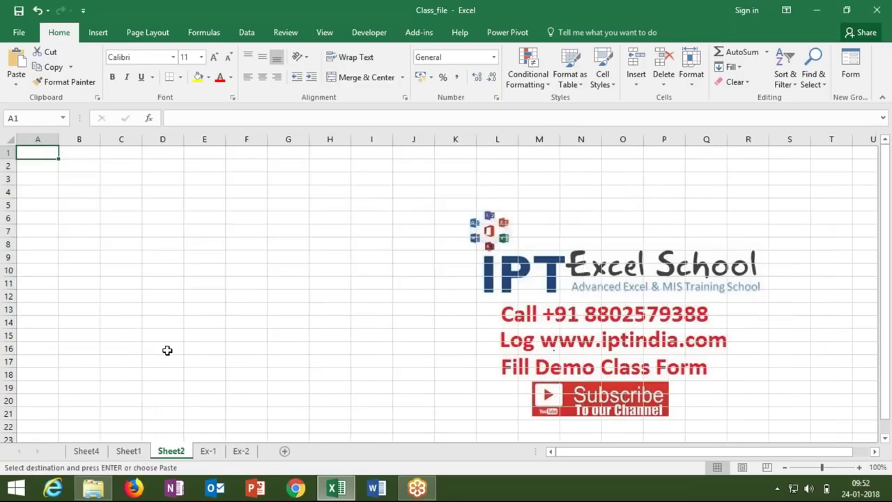
{"action": "right_click", "coordinate": [36, 150]}
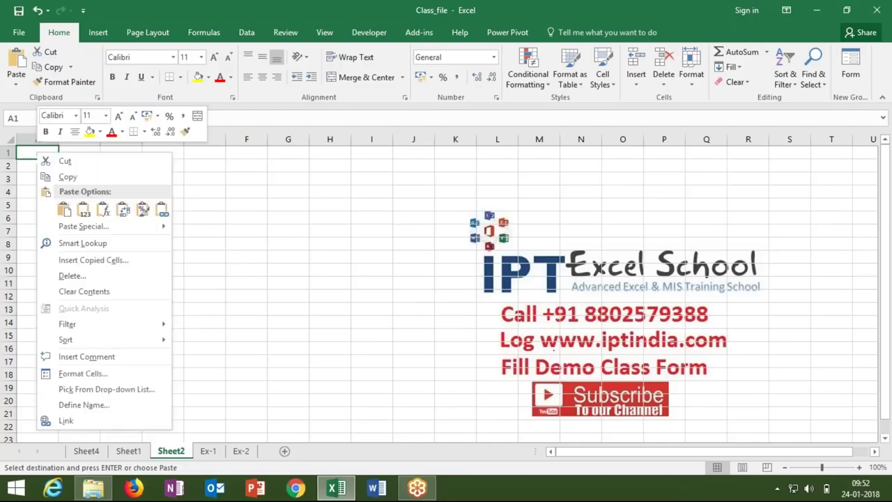
{"action": "left_click", "coordinate": [81, 226]}
{"action": "left_click", "coordinate": [164, 285]}
{"action": "left_click", "coordinate": [176, 308]}
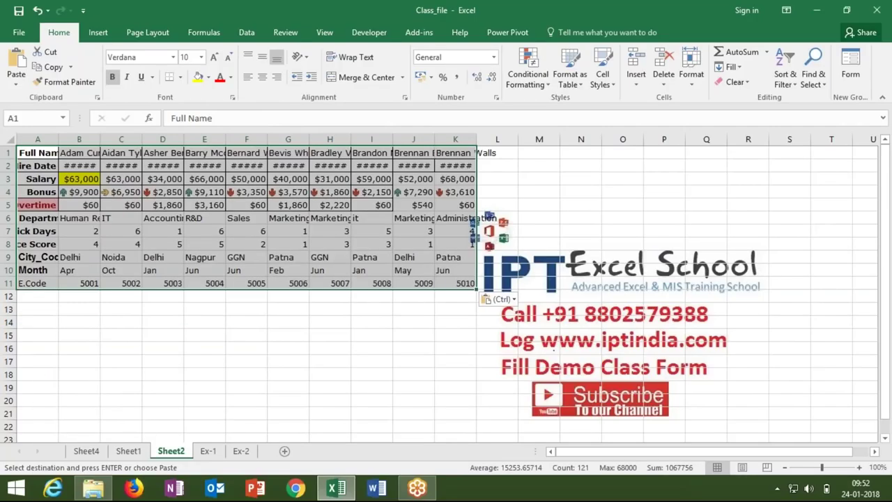
Move the E.Code row (5001–5010) to row 1, above Full Name
{"action": "left_click", "coordinate": [9, 283]}
{"action": "key", "text": "ctrl+c"}
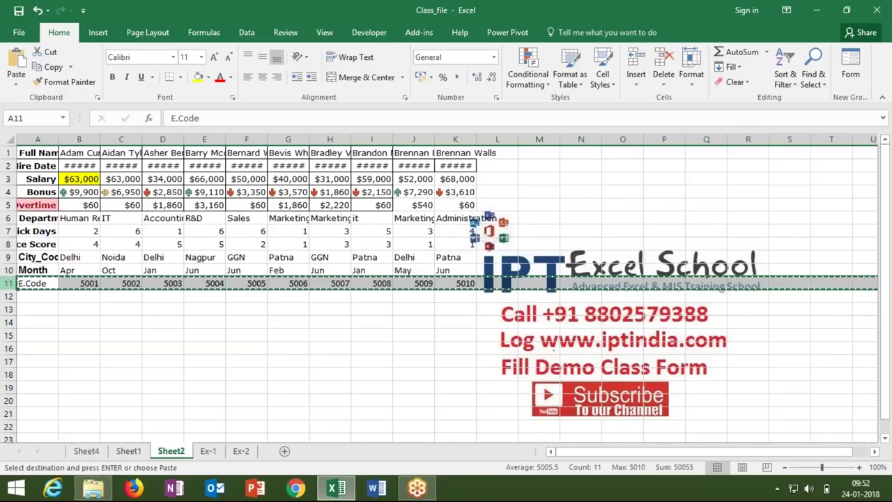
{"action": "left_click", "coordinate": [9, 152]}
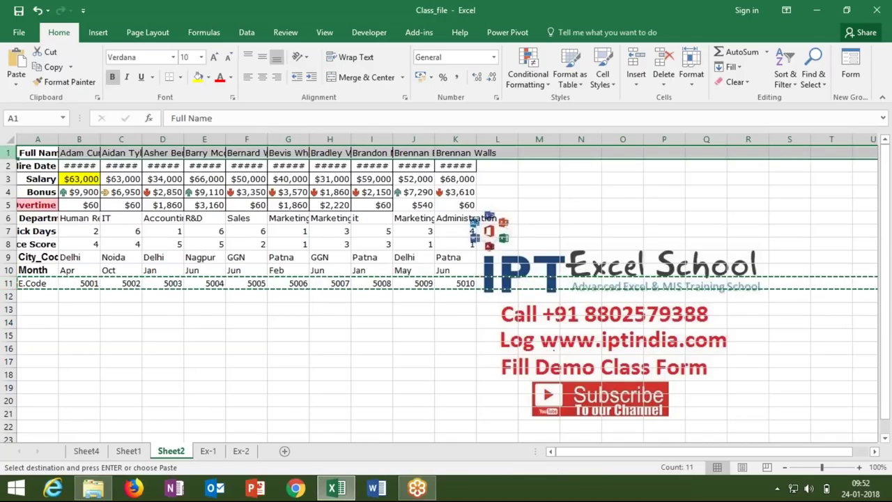
{"action": "key", "text": "ctrl+plus"}
{"action": "left_click", "coordinate": [117, 314]}
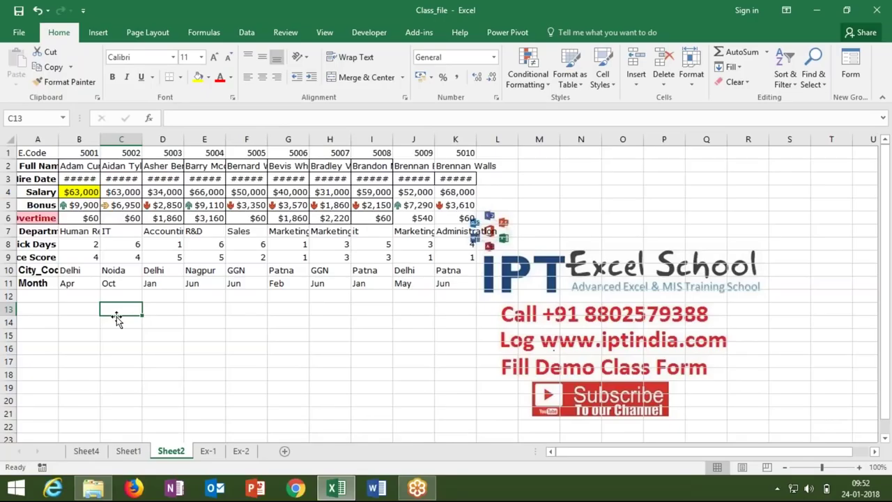
{"action": "left_click", "coordinate": [190, 311]}
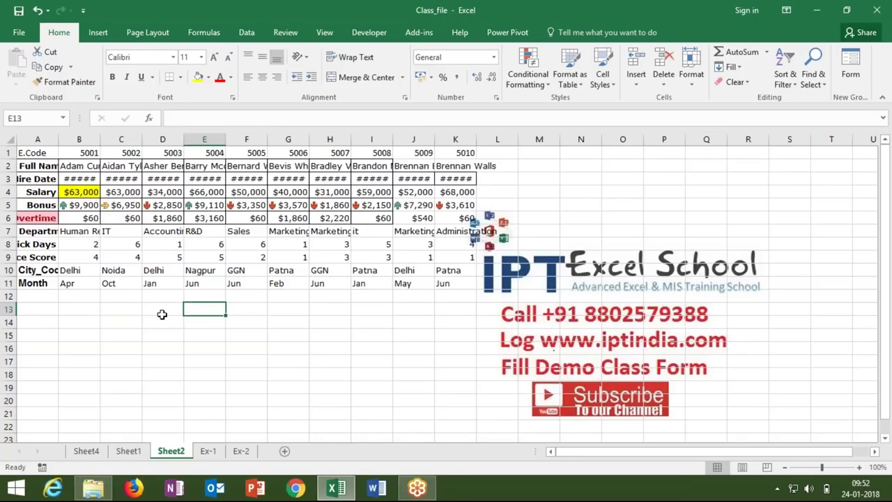
Enter the lookup code 50003 in B14 and start an HLOOKUP in C14
{"action": "left_click", "coordinate": [85, 322]}
{"action": "type", "text": "50003"}
{"action": "key", "text": "Tab"}
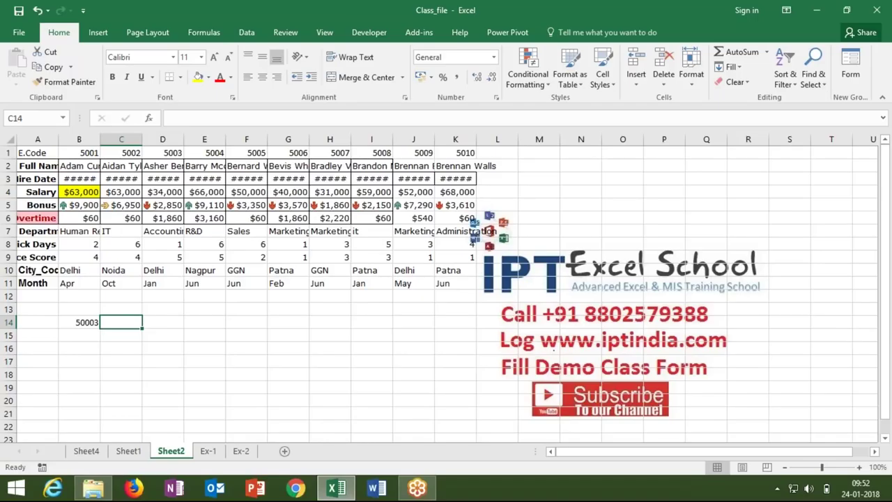
{"action": "type", "text": "=hl"}
Complete C14 as =HLOOKUP(B14,1:11,4,0), which returns #N/A, and review its B14 argument
{"action": "key", "text": "Tab"}
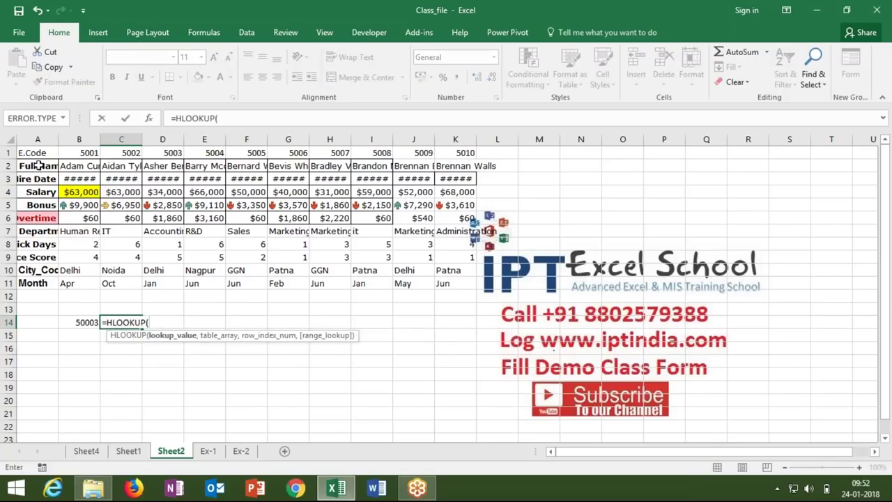
{"action": "left_click", "coordinate": [79, 320]}
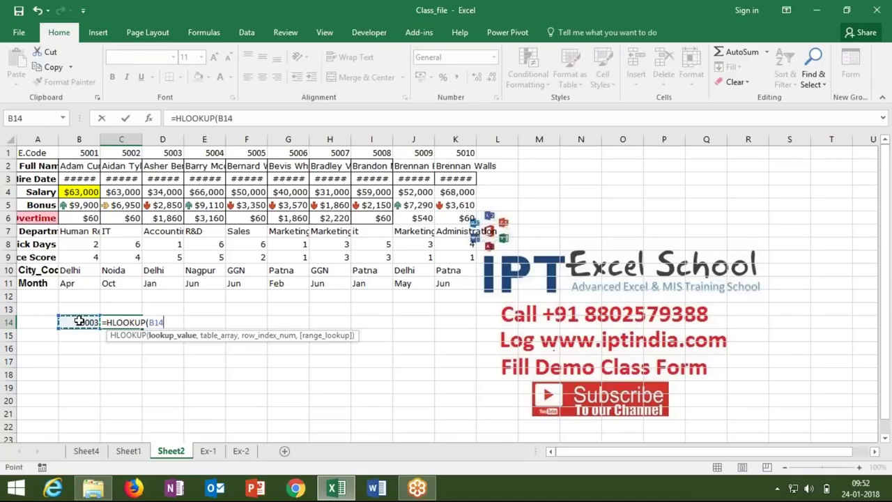
{"action": "type", "text": ","}
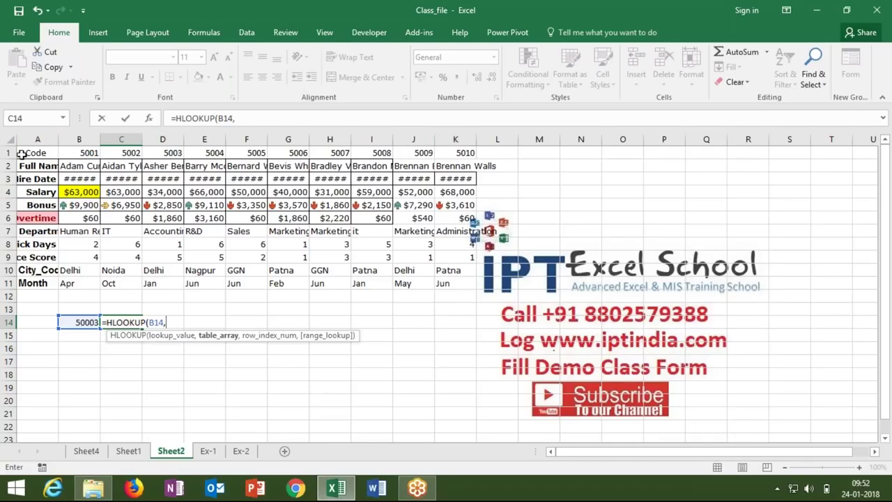
{"action": "mouse_move", "coordinate": [9, 153]}
{"action": "left_mouse_down"}
{"action": "mouse_move", "coordinate": [4, 295]}
{"action": "mouse_move", "coordinate": [5, 283]}
{"action": "left_mouse_up"}
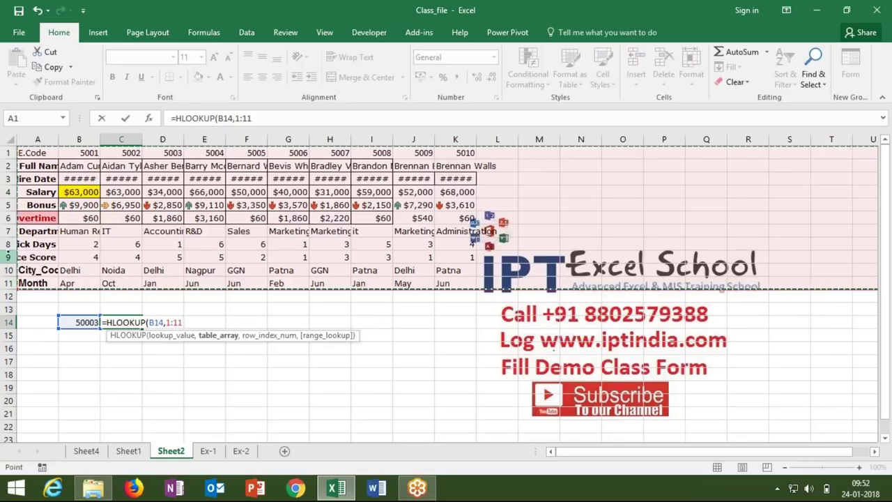
{"action": "type", "text": ","}
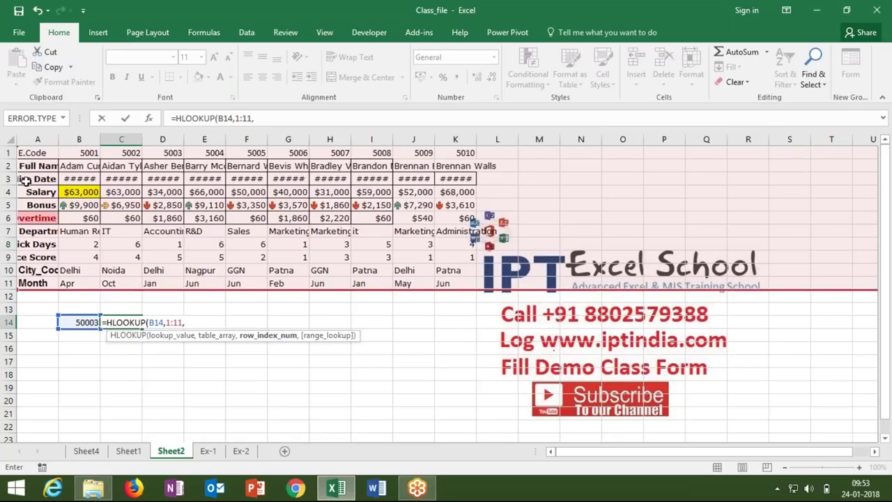
{"action": "type", "text": "4"}
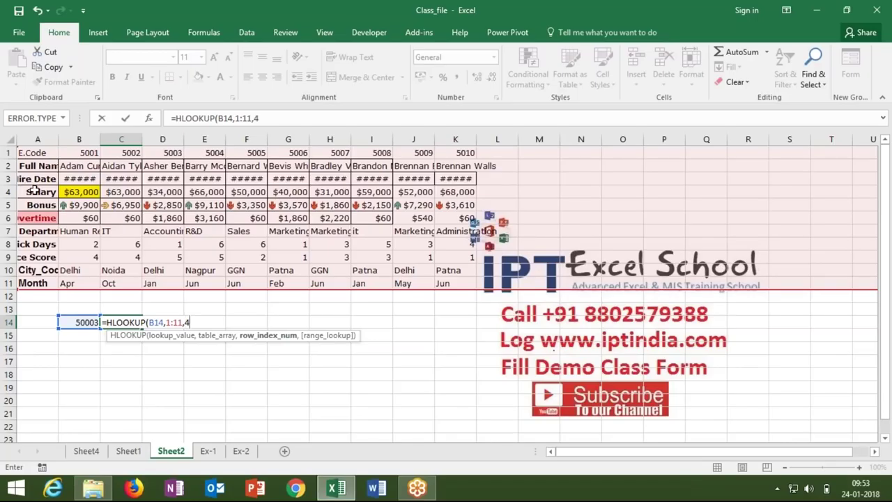
{"action": "type", "text": ",0"}
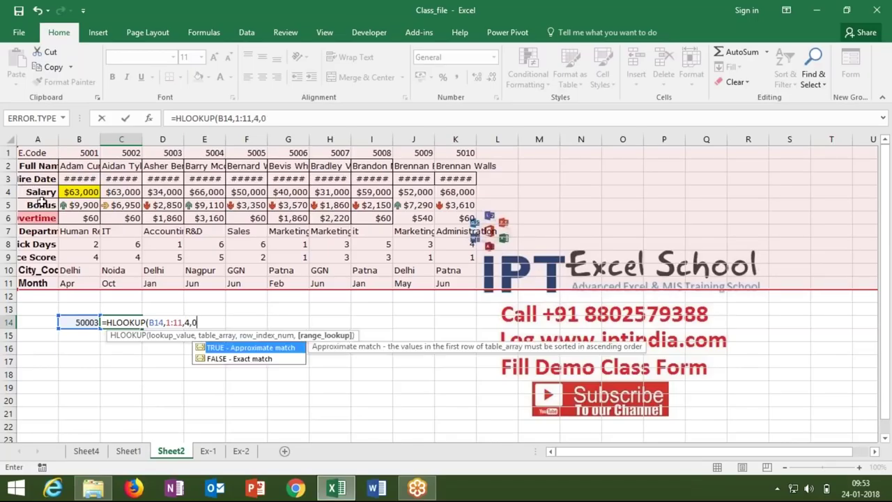
{"action": "key", "text": "Return"}
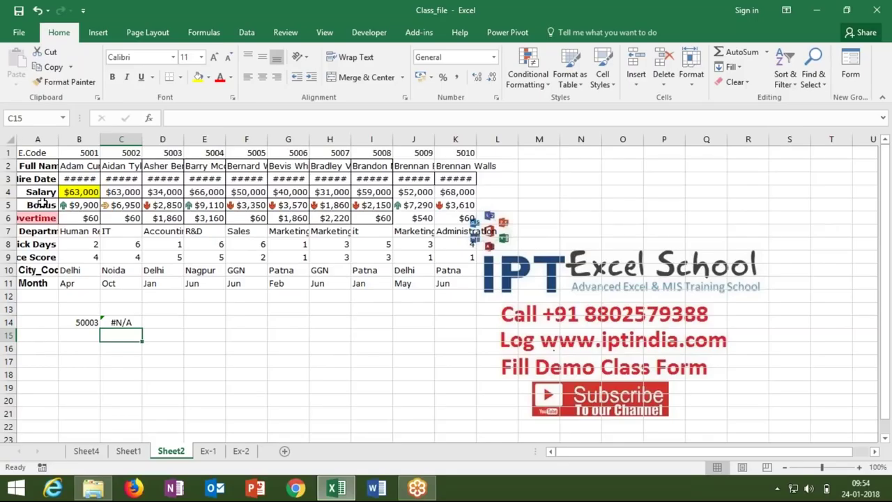
{"action": "left_click", "coordinate": [134, 322]}
{"action": "double_click", "coordinate": [126, 322]}
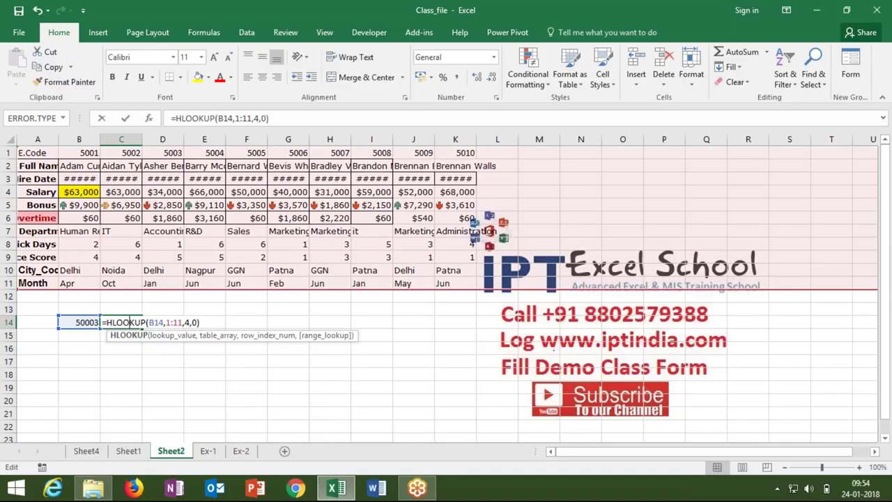
{"action": "left_click", "coordinate": [154, 321]}
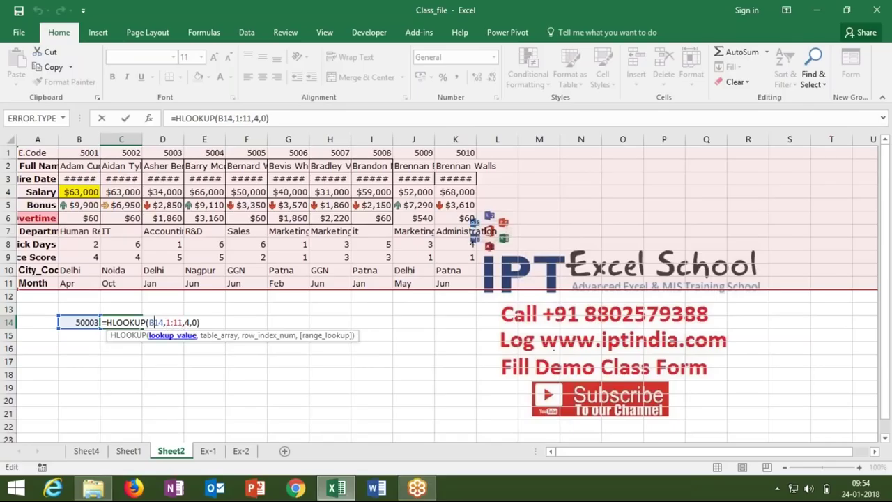
Correct the lookup code in B14 from 50003 to 5003
{"action": "key", "text": "ctrl+Return"}
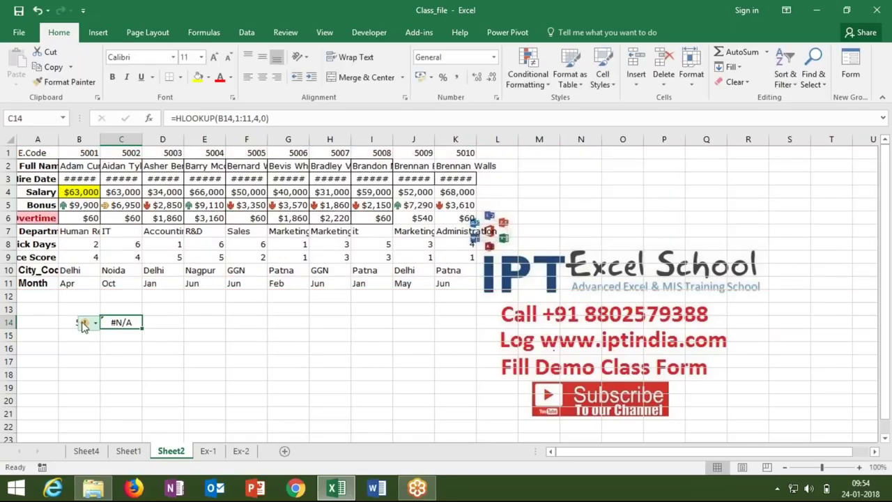
{"action": "left_click", "coordinate": [85, 323]}
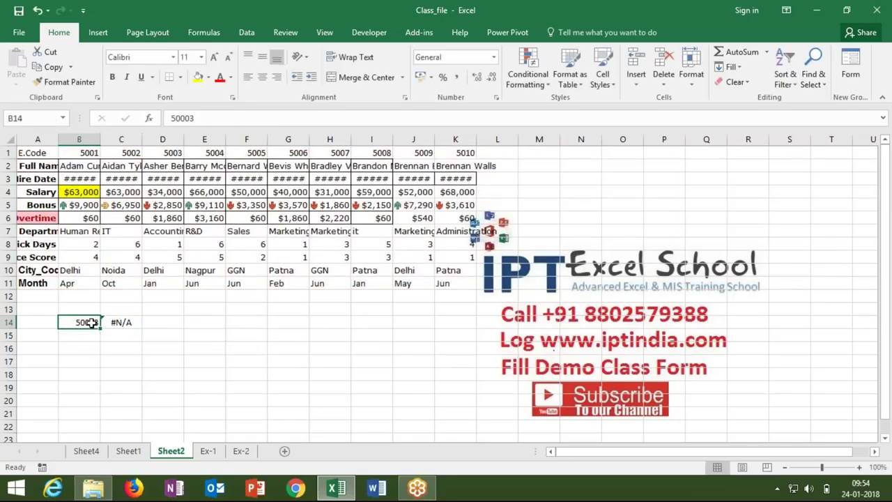
{"action": "double_click", "coordinate": [91, 322]}
{"action": "key", "text": "BackSpace"}
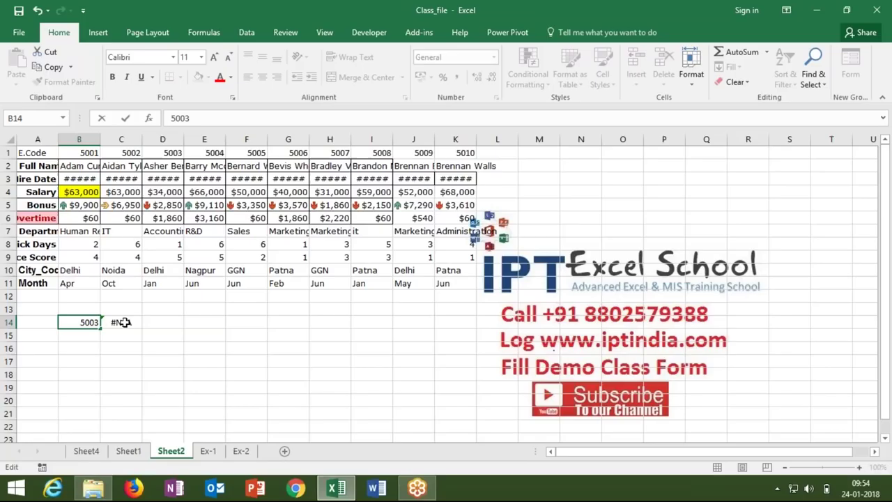
{"action": "key", "text": "Return"}
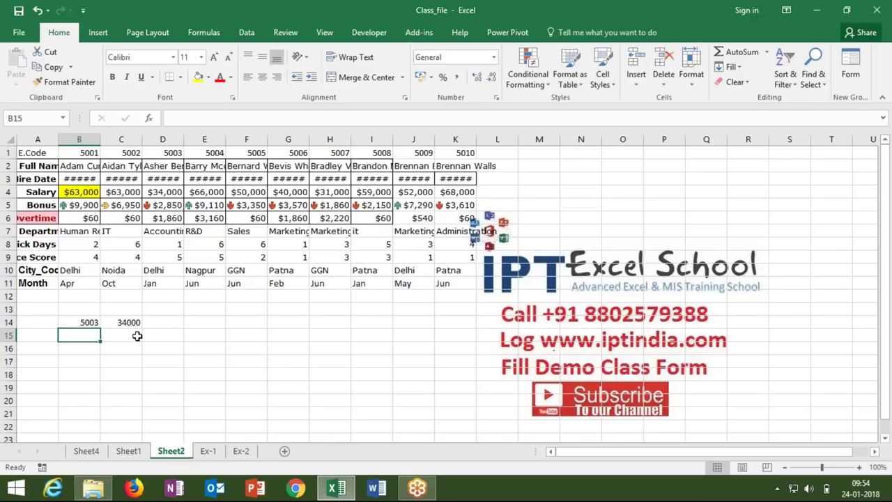
Confirm the C14 HLOOKUP now returns salary 34000, then move to B15
{"action": "left_click", "coordinate": [132, 323]}
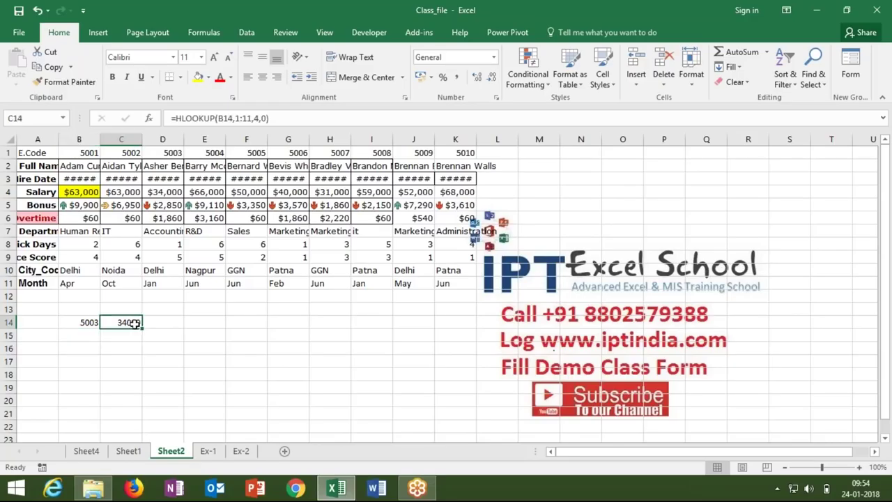
{"action": "key", "text": "Right"}
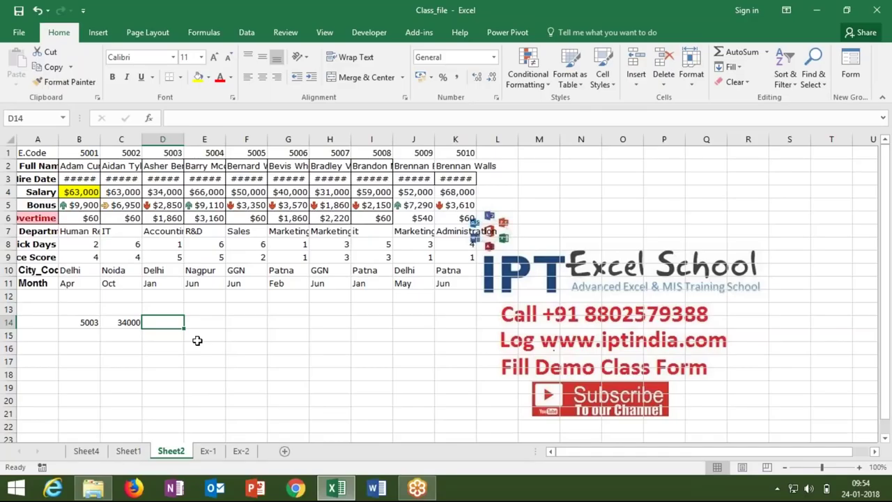
{"action": "left_click", "coordinate": [133, 323]}
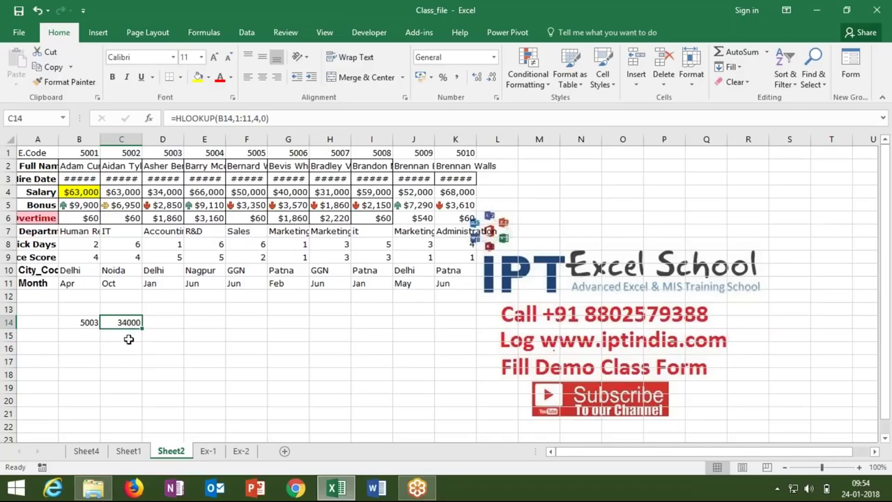
{"action": "left_click", "coordinate": [127, 337]}
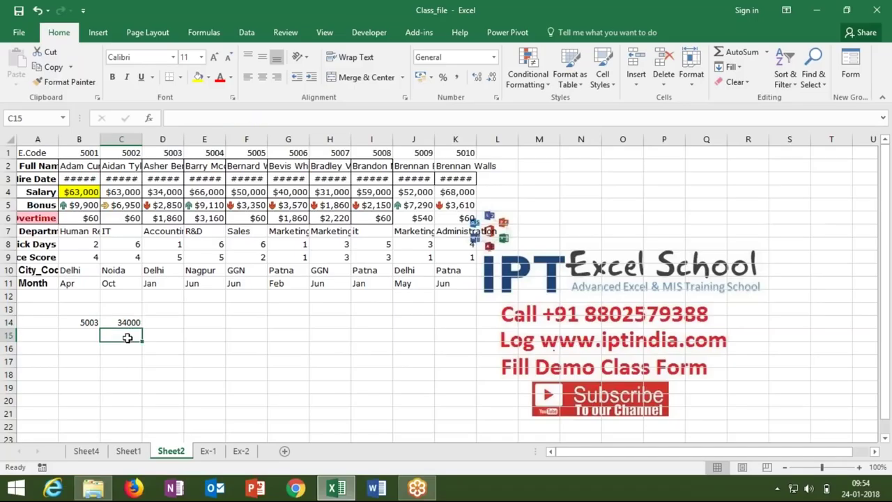
{"action": "key", "text": "Left"}
Enter =MATCH(B14,1:1,0) in B15, returning position 4 for code 5003
{"action": "type", "text": "=match("}
{"action": "key", "text": "Up"}
{"action": "type", "text": ","}
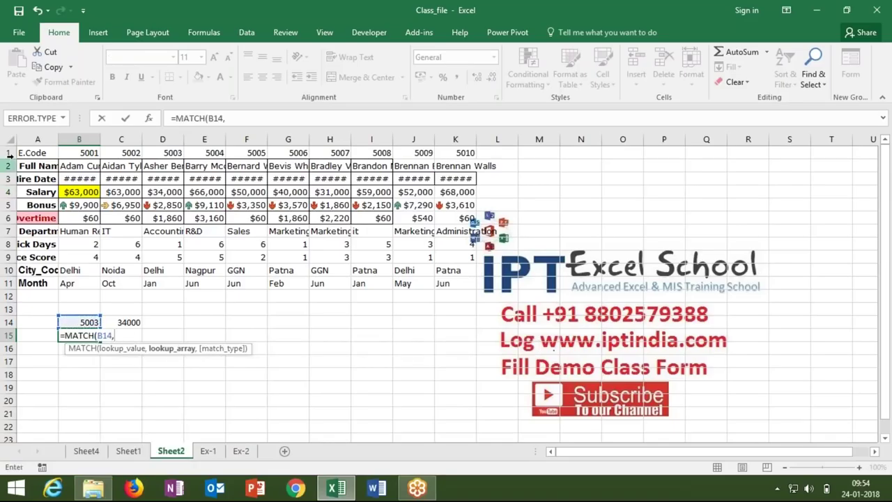
{"action": "left_click", "coordinate": [10, 152]}
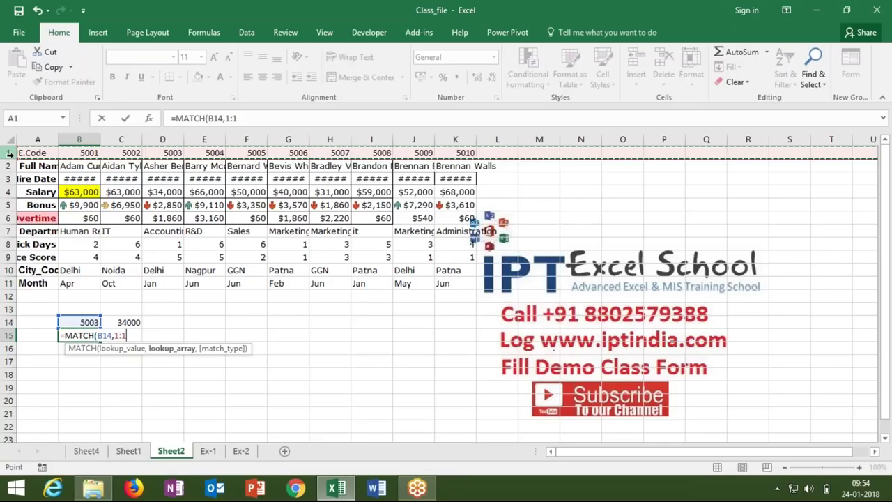
{"action": "type", "text": ",0"}
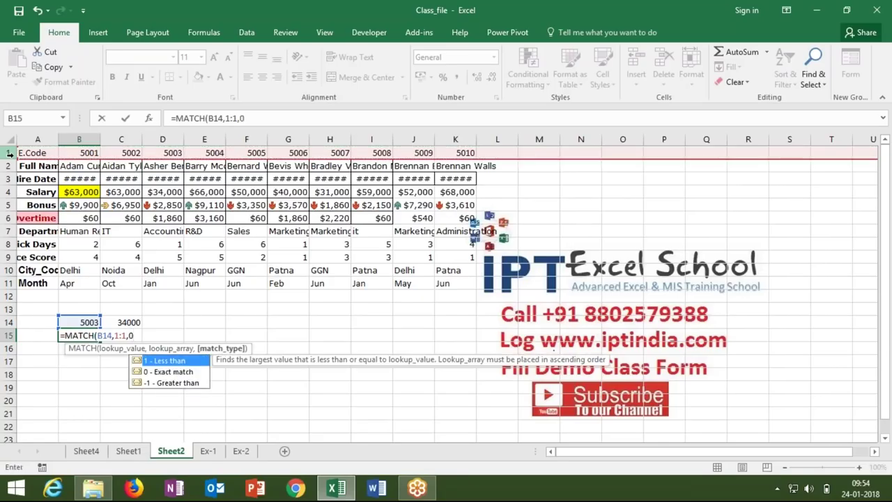
{"action": "key", "text": "Return"}
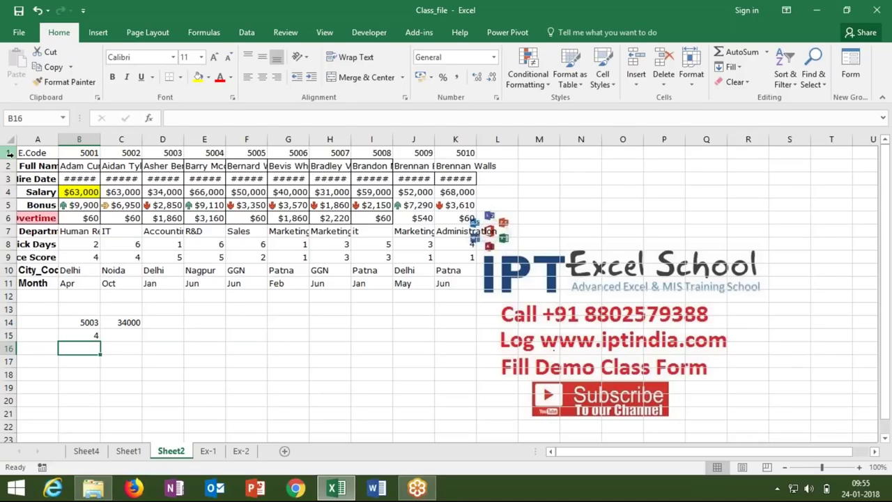
{"action": "left_click", "coordinate": [115, 337]}
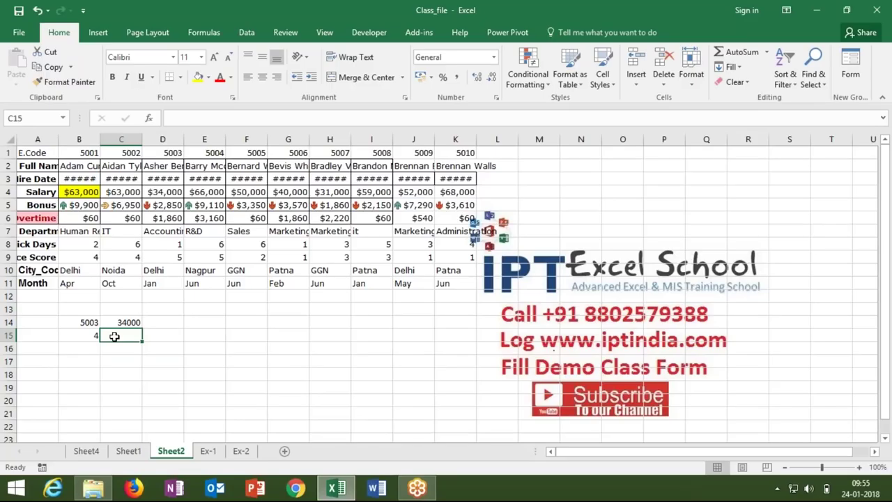
Enter =INDEX(A1:K11,4,B15) in C15, returning the salary 34000
{"action": "type", "text": "=ind"}
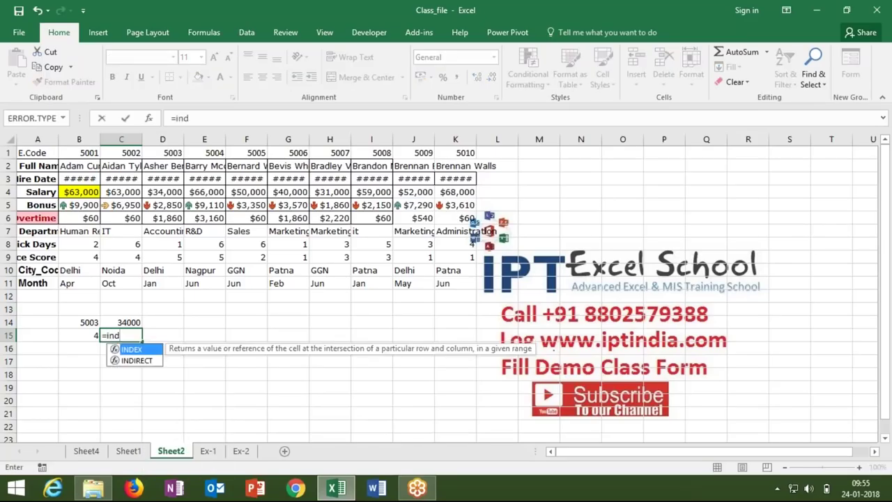
{"action": "key", "text": "Tab"}
{"action": "key", "text": "Up"}
{"action": "key", "text": "Up"}
{"action": "key", "text": "Up"}
{"action": "key", "text": "Up"}
{"action": "key", "text": "Up"}
{"action": "key", "text": "Up"}
{"action": "key", "text": "Left"}
{"action": "key", "text": "Left"}
{"action": "key", "text": "ctrl+shift+Right"}
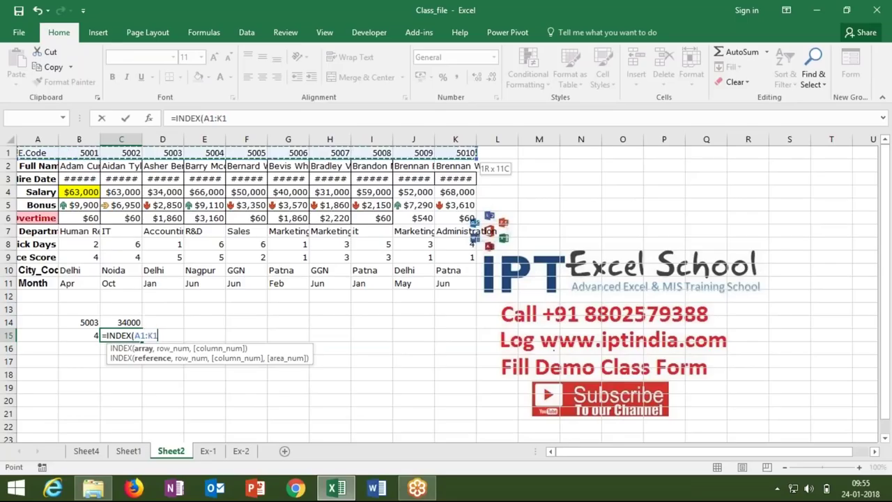
{"action": "key", "text": "ctrl+shift+Down"}
{"action": "type", "text": ","}
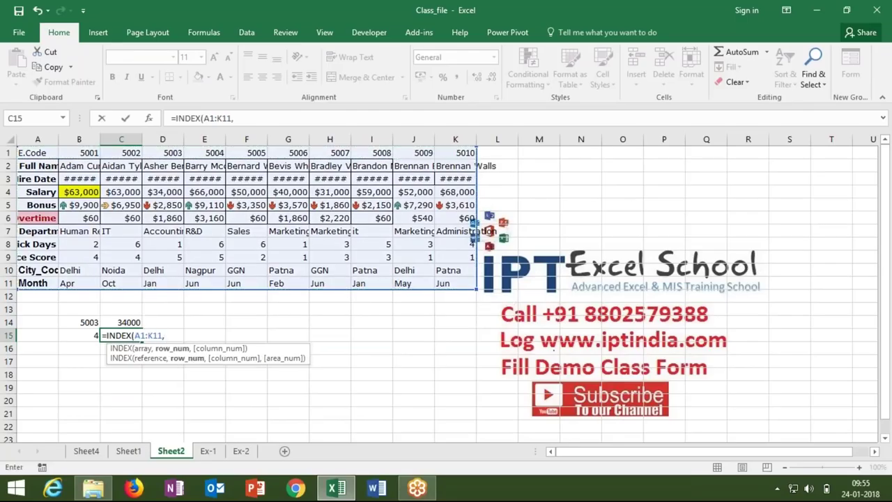
{"action": "type", "text": "4"}
{"action": "type", "text": ","}
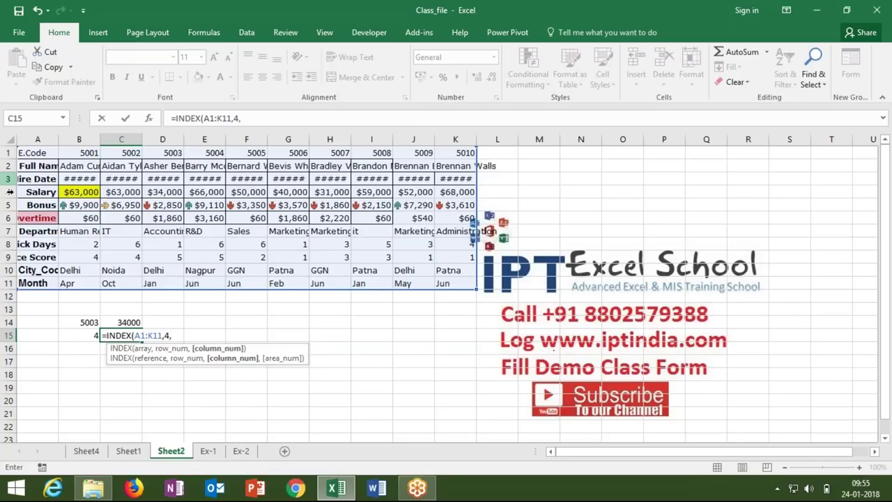
{"action": "left_click", "coordinate": [77, 335]}
{"action": "type", "text": ")"}
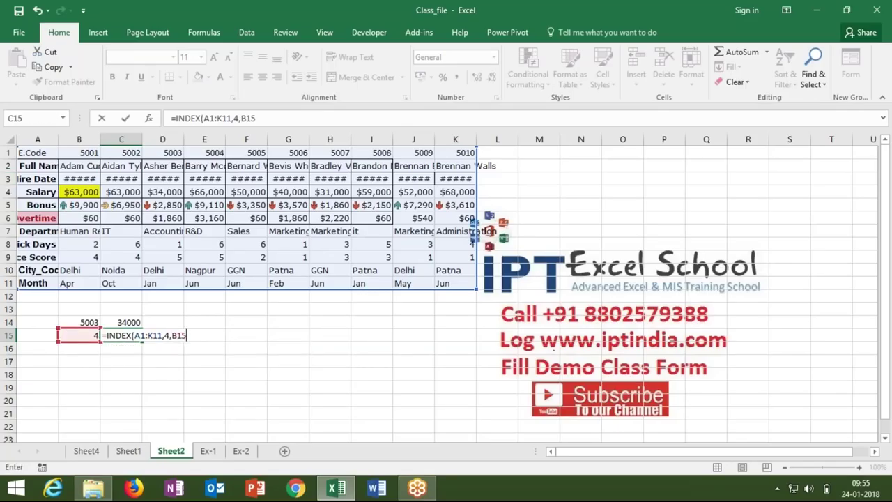
{"action": "key", "text": "Return"}
{"action": "left_click", "coordinate": [121, 335]}
{"action": "left_click", "coordinate": [162, 335]}
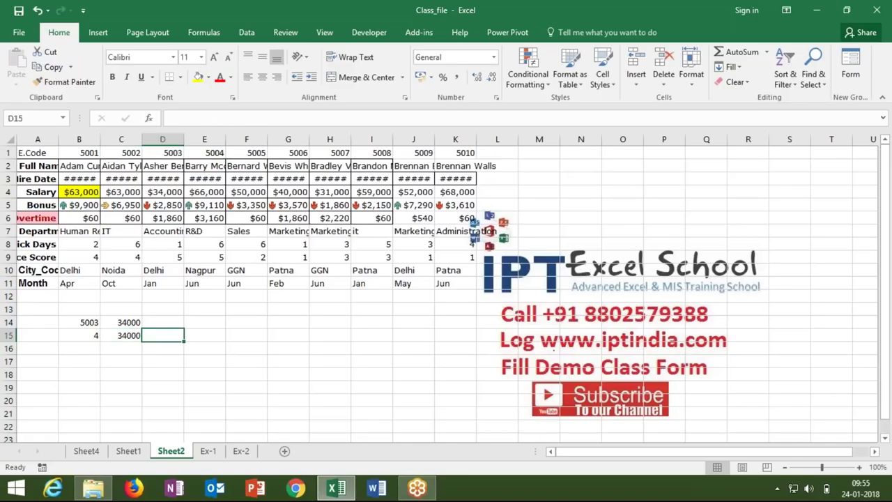
Enter =OFFSET(A1,4-1,B15-1) in D15, also returning the salary 34000
{"action": "type", "text": "=off"}
{"action": "key", "text": "Tab"}
{"action": "left_click", "coordinate": [25, 152]}
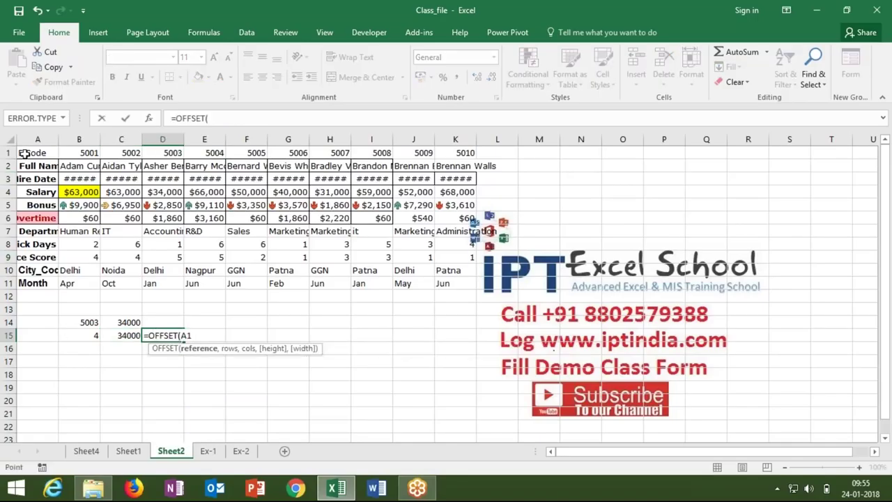
{"action": "type", "text": ","}
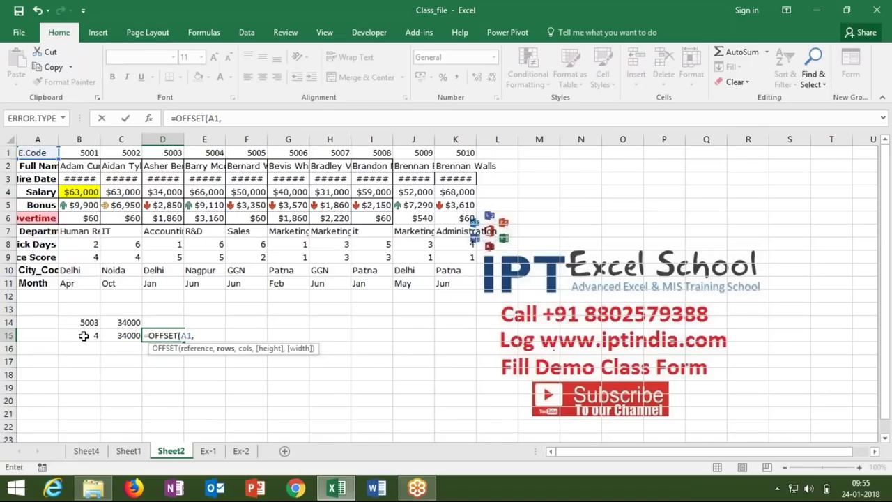
{"action": "type", "text": "4-1,"}
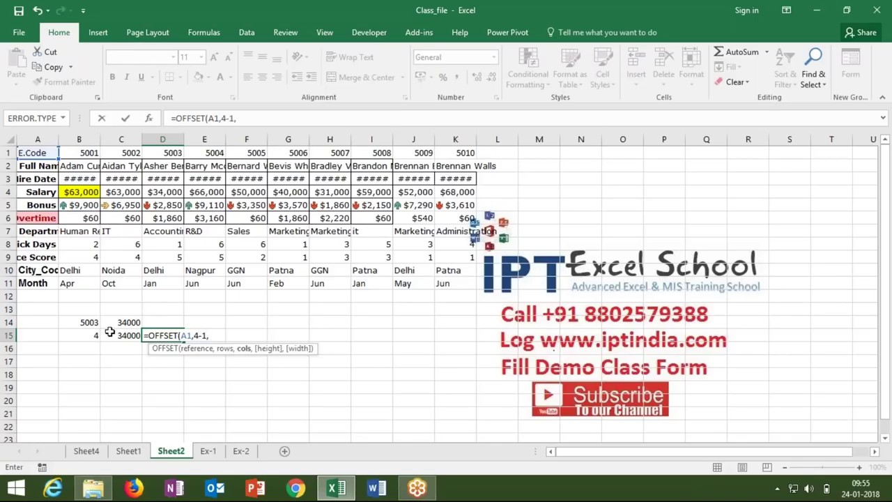
{"action": "left_click", "coordinate": [94, 332]}
{"action": "type", "text": "-1"}
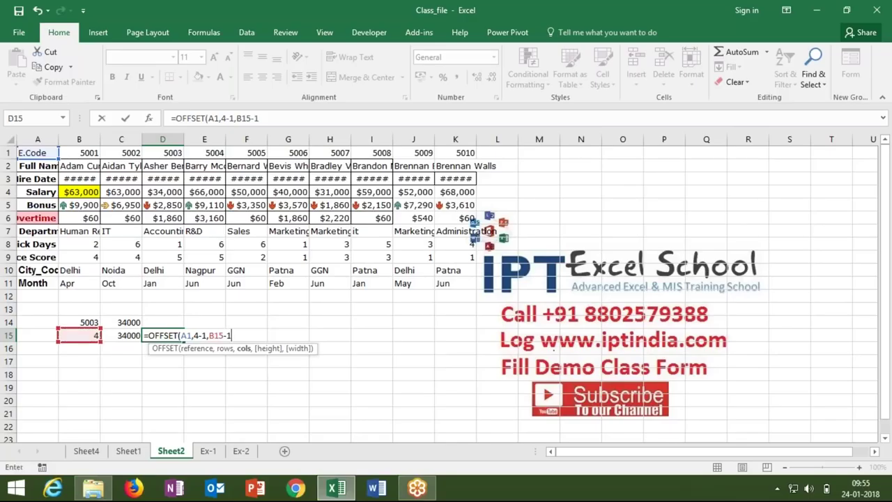
{"action": "key", "text": "Return"}
{"action": "left_click", "coordinate": [162, 335]}
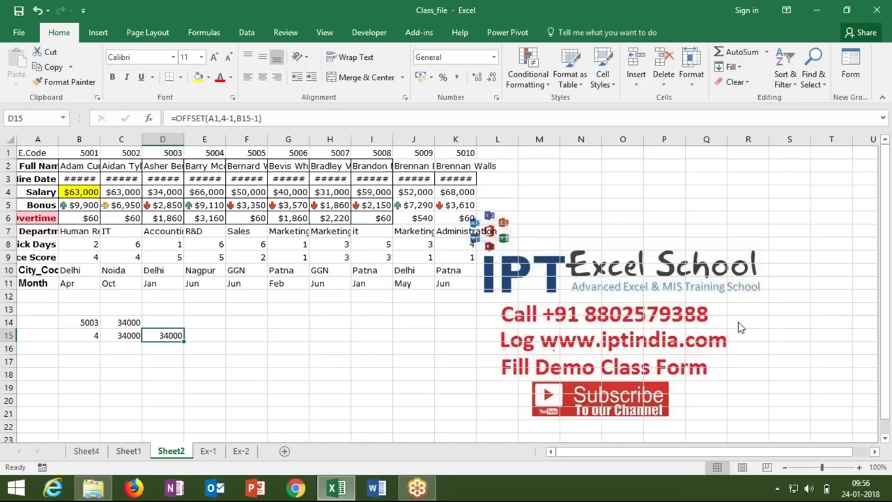
{"action": "left_click", "coordinate": [497, 153]}
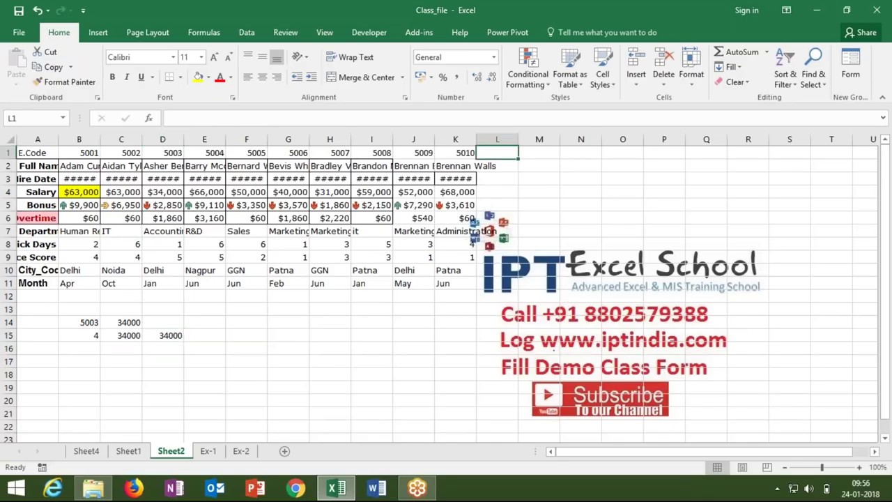
Start Save As from the File menu and choose the Excel after Formulas folder as destination
{"action": "left_click", "coordinate": [16, 32]}
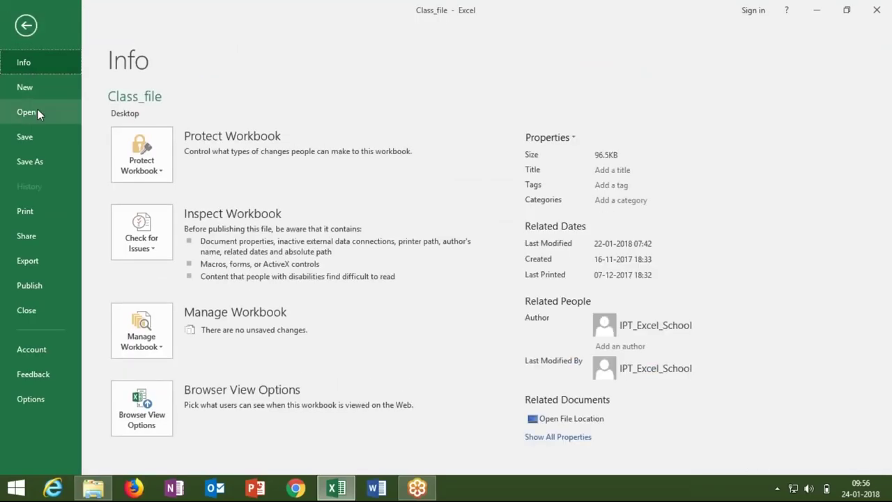
{"action": "left_click", "coordinate": [37, 111]}
{"action": "left_click", "coordinate": [38, 114]}
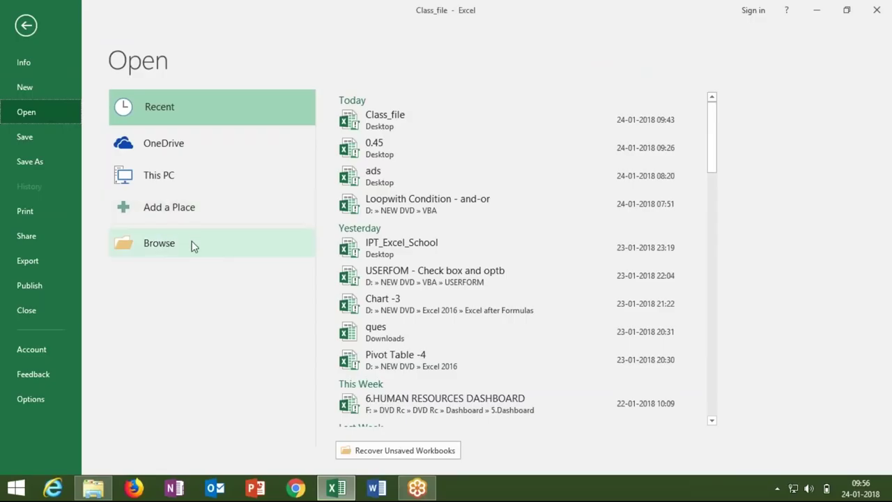
{"action": "left_click", "coordinate": [48, 159]}
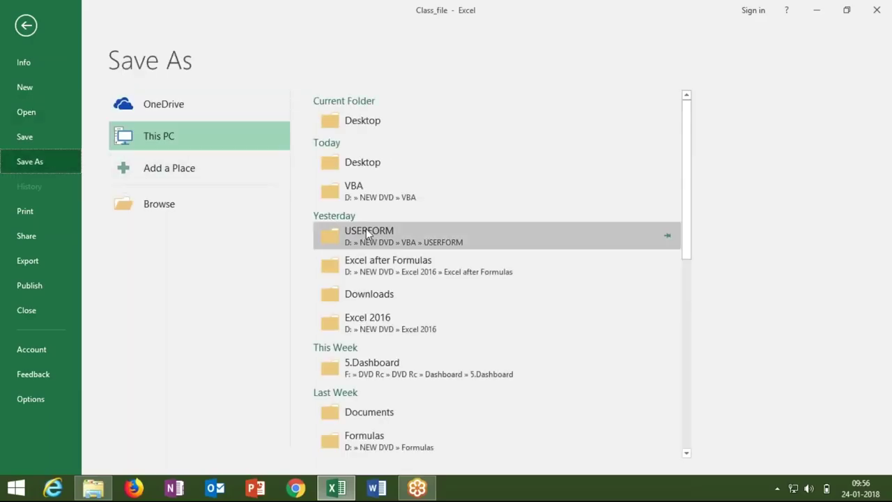
{"action": "left_click", "coordinate": [399, 262]}
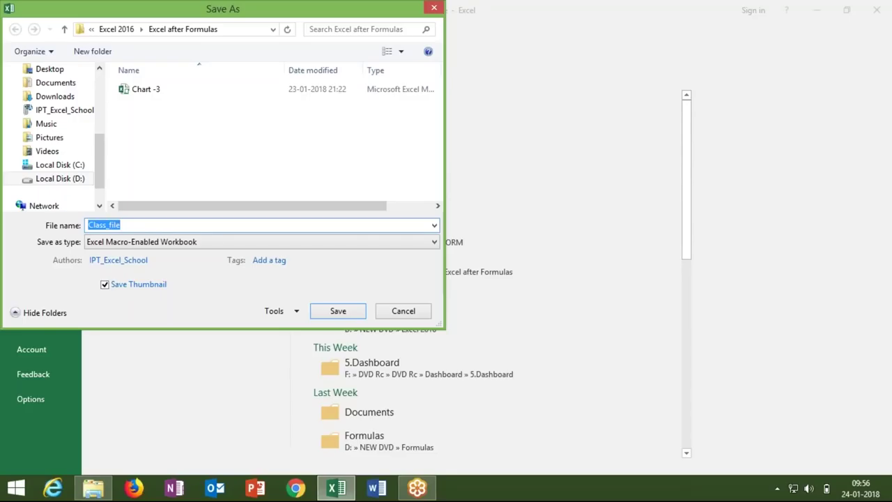
Enter 'Match-Index-offset' as the file name, fixing the misspelled ending
{"action": "type", "text": "Mat"}
{"action": "type", "text": "ch"}
{"action": "type", "text": "-"}
{"action": "type", "text": "Inde"}
{"action": "type", "text": "x-ooset"}
{"action": "key", "text": "BackSpace"}
{"action": "key", "text": "BackSpace"}
{"action": "key", "text": "BackSpace"}
{"action": "key", "text": "BackSpace"}
{"action": "type", "text": "ff"}
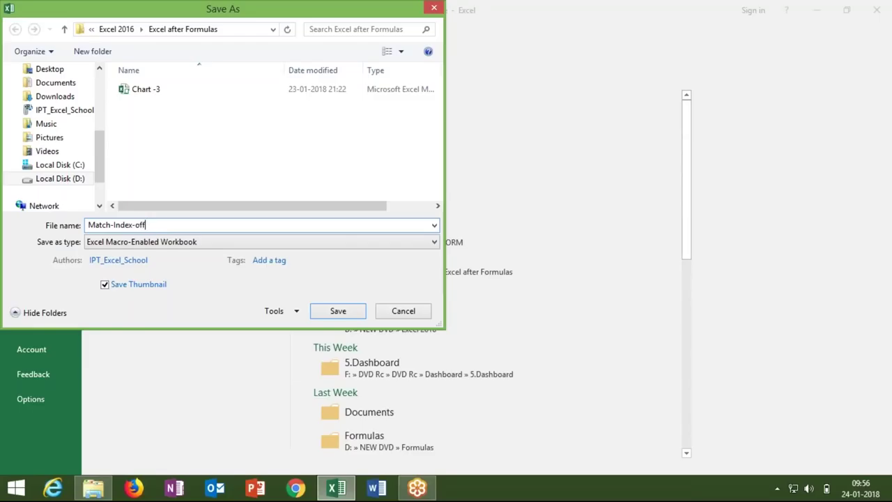
{"action": "type", "text": "set"}
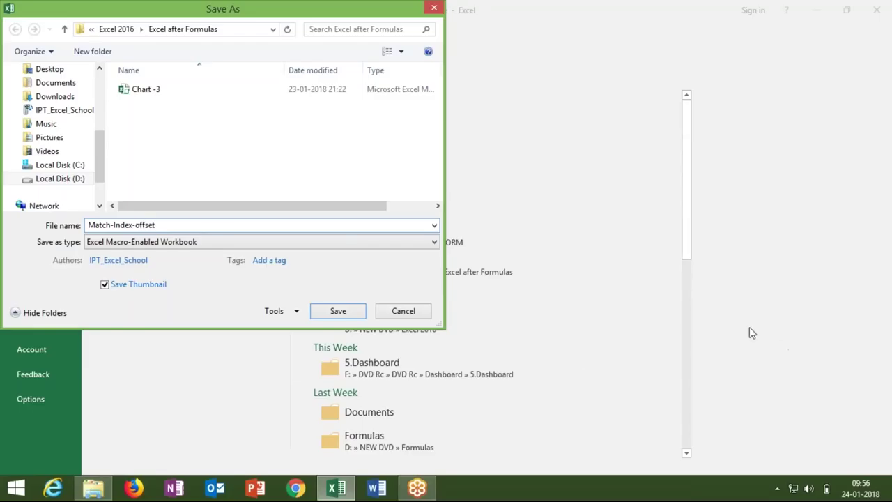